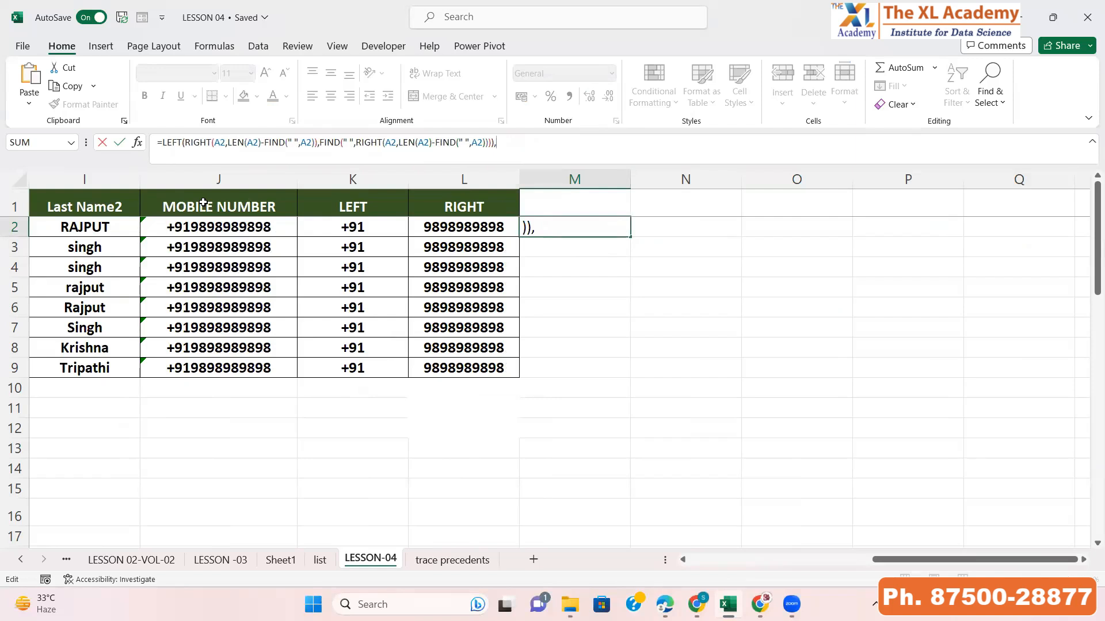
# Step: Commit the middle-name extraction formula in M2 and fill it down through M9
pyautogui.press('Return')
pyautogui.press('Up')
pyautogui.press('Left')
pyautogui.hotkey('ctrl', 'Down')
pyautogui.press('Right')
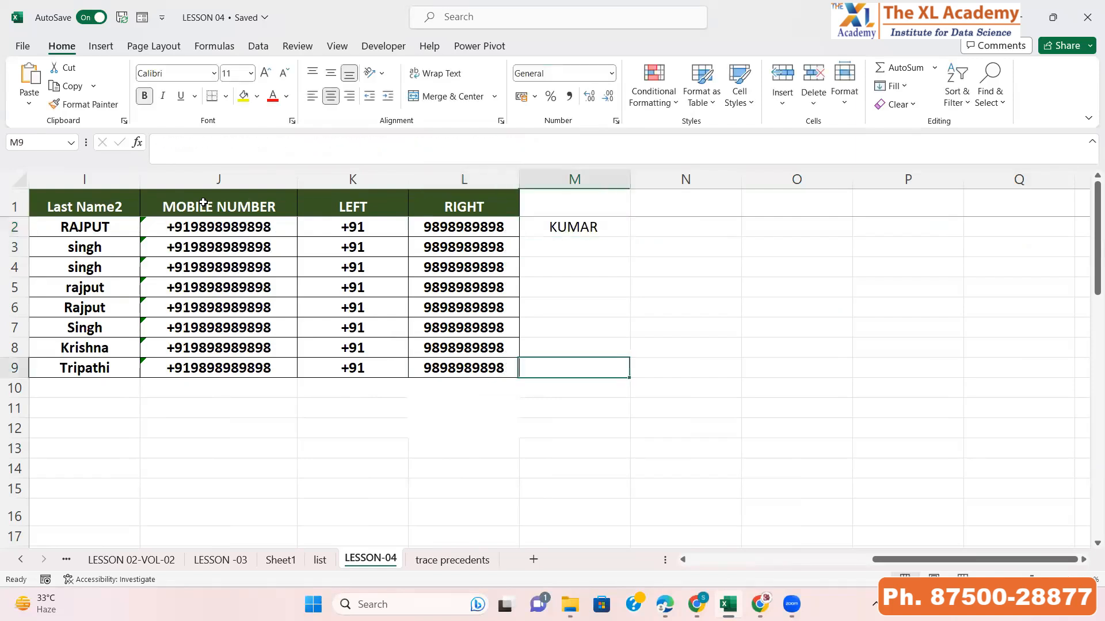
pyautogui.hotkey('ctrl', 'shift', 'Up')
pyautogui.hotkey('ctrl', 'd')
# Step: Enter the header MID NAME in cell M1
pyautogui.hotkey('ctrl', 'Up')
pyautogui.write('MD')
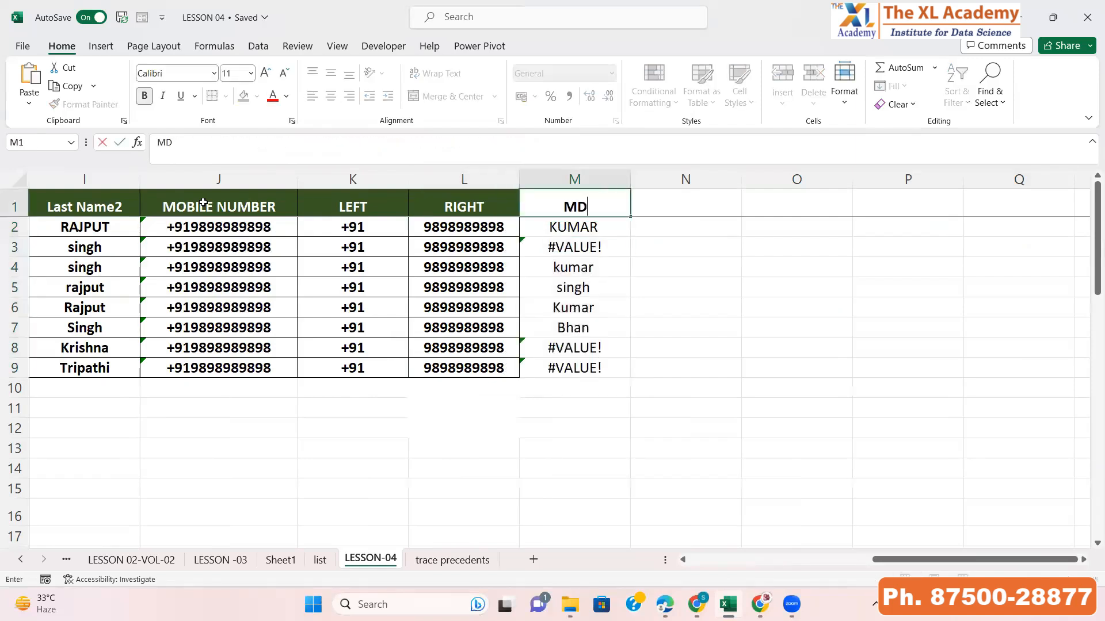
pyautogui.press('BackSpace')
pyautogui.write('ID NAME')
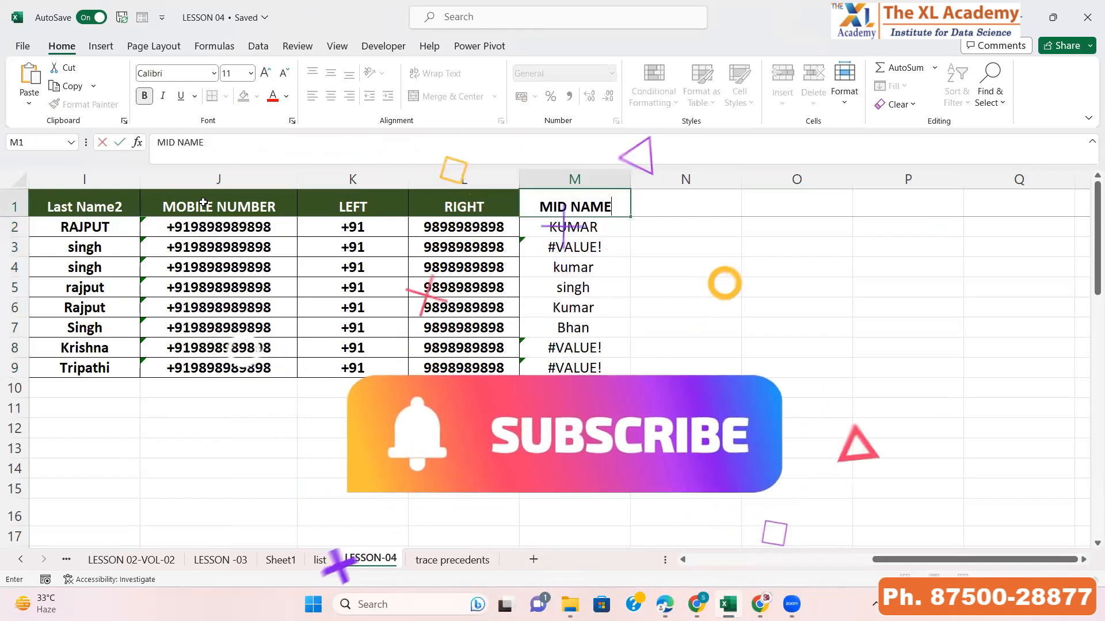
pyautogui.press('Return')
# Step: Show the LESSON-04 sheet's formulas in place of their results, then switch back to displaying values
pyautogui.press('Down')
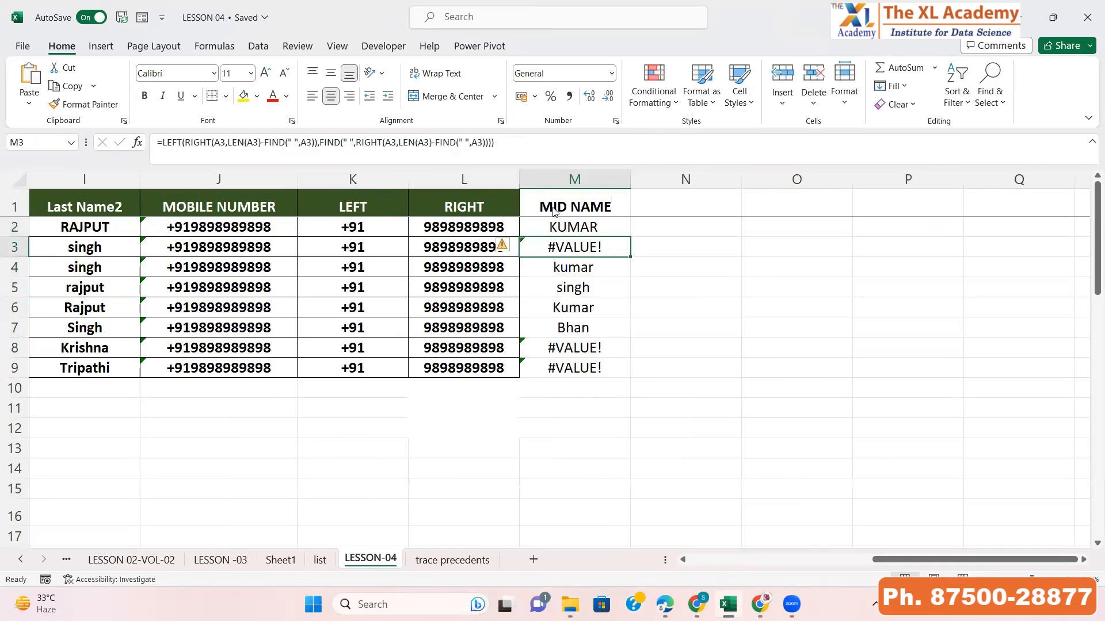
pyautogui.click(256, 47)
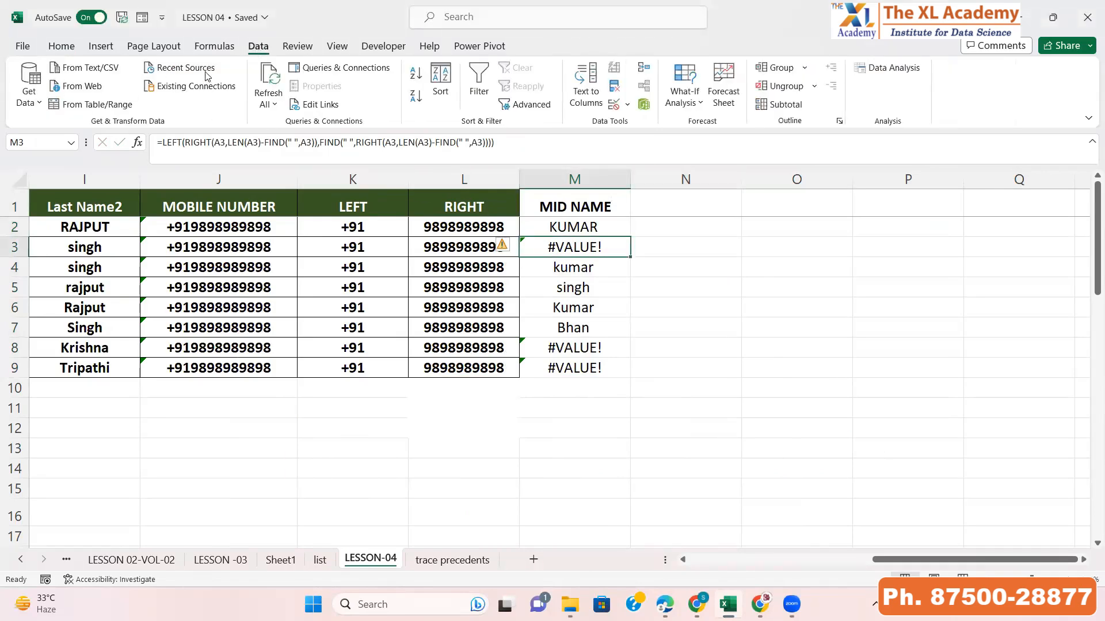
pyautogui.click(205, 47)
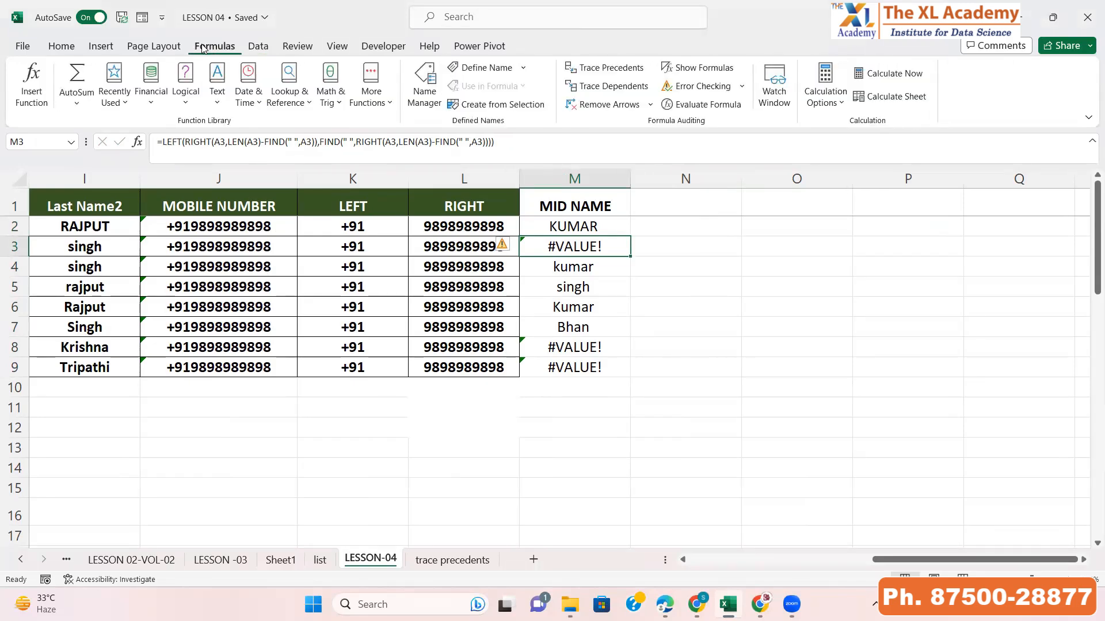
pyautogui.click(688, 76)
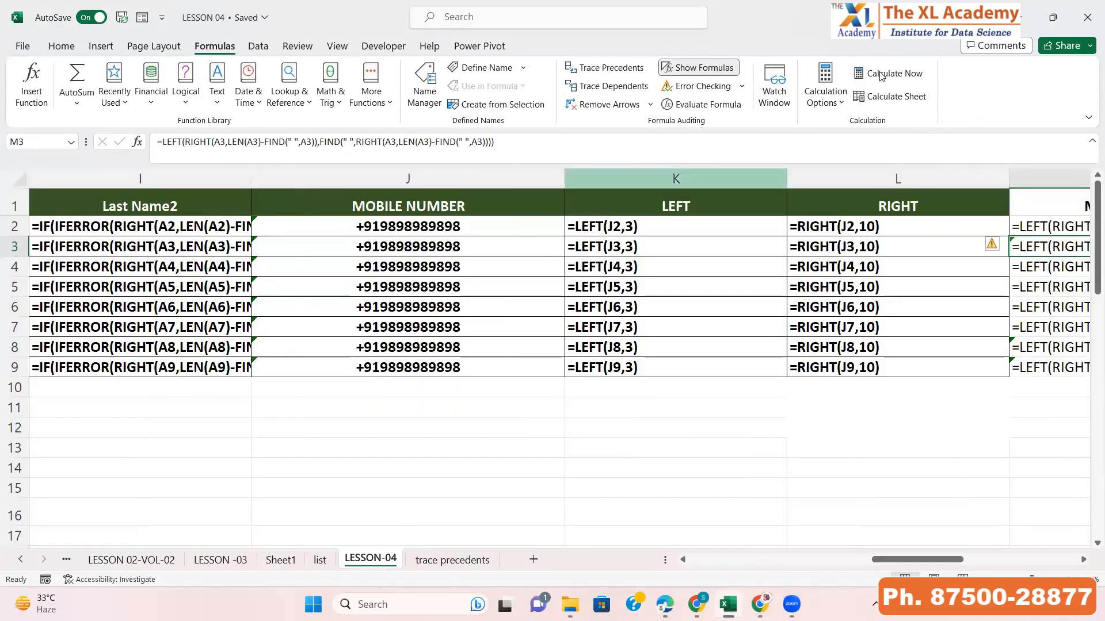
pyautogui.click(720, 69)
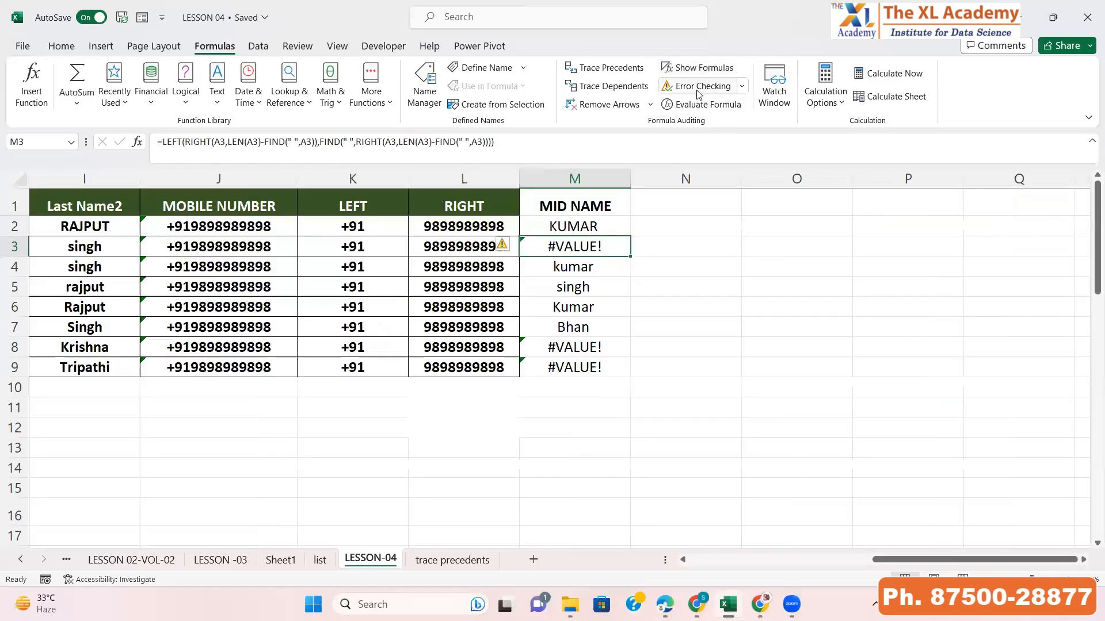
# Step: Run Error Checking on cell M3 and open the online help for its #VALUE! error
pyautogui.click(686, 91)
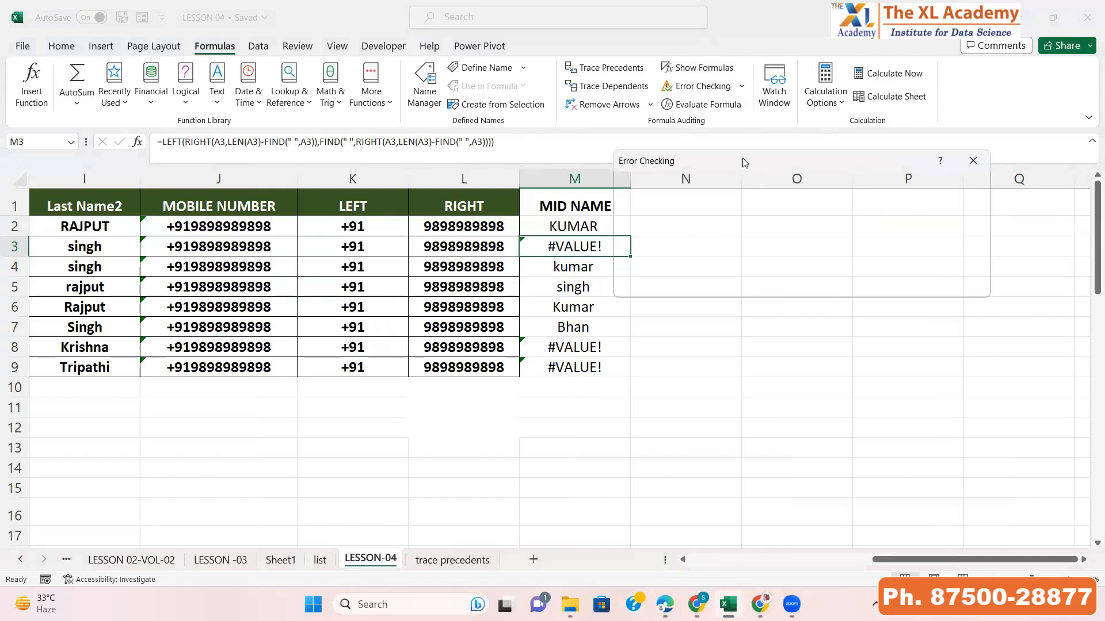
pyautogui.moveTo(745, 168); pyautogui.dragTo(765, 215)
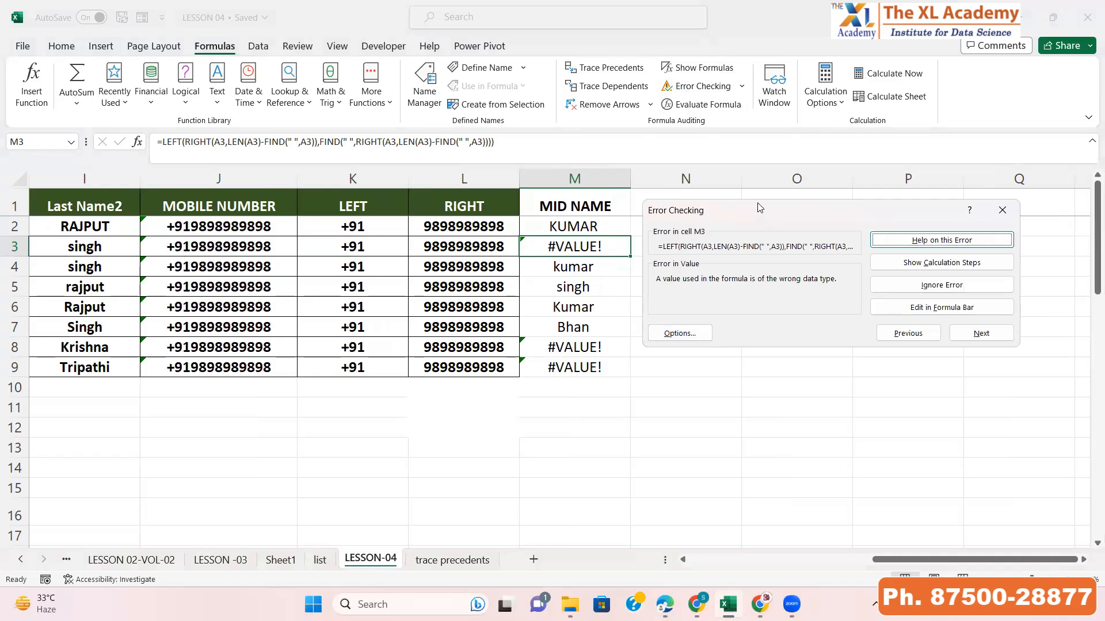
pyautogui.moveTo(758, 207); pyautogui.dragTo(772, 151)
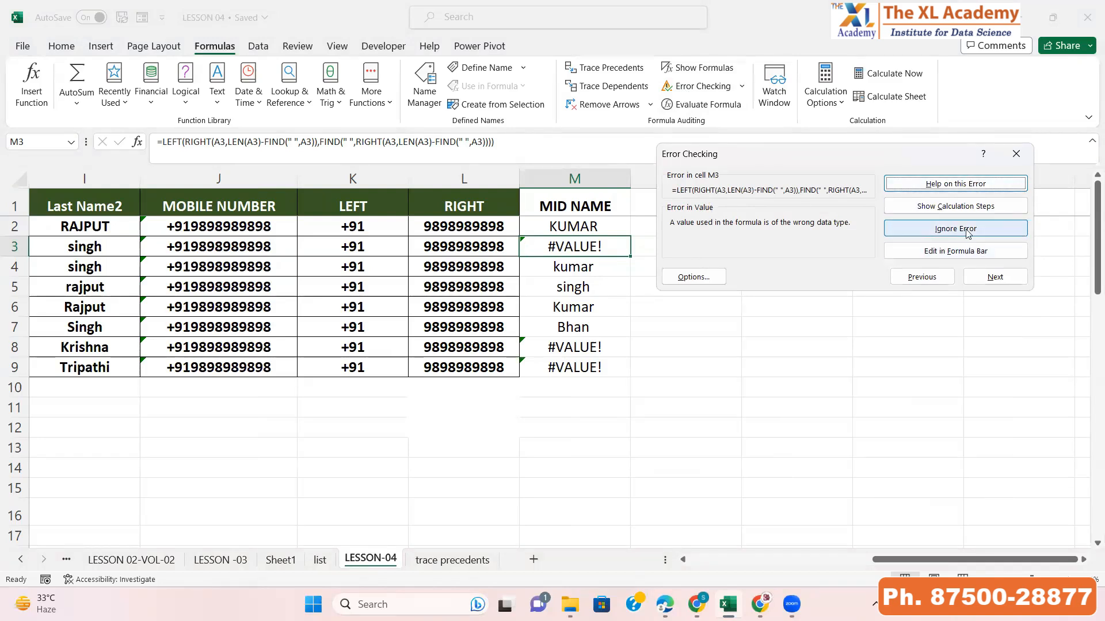
pyautogui.click(954, 189)
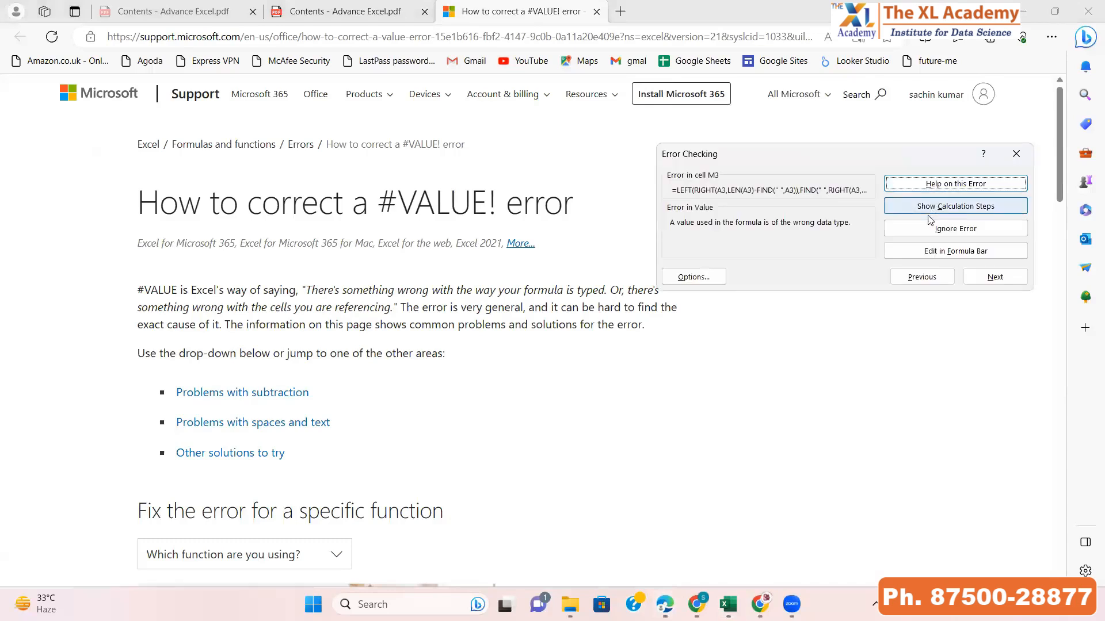
# Step: Show the calculation steps for M3, evaluate its formula through to the final result, and end the error check
pyautogui.click(960, 208)
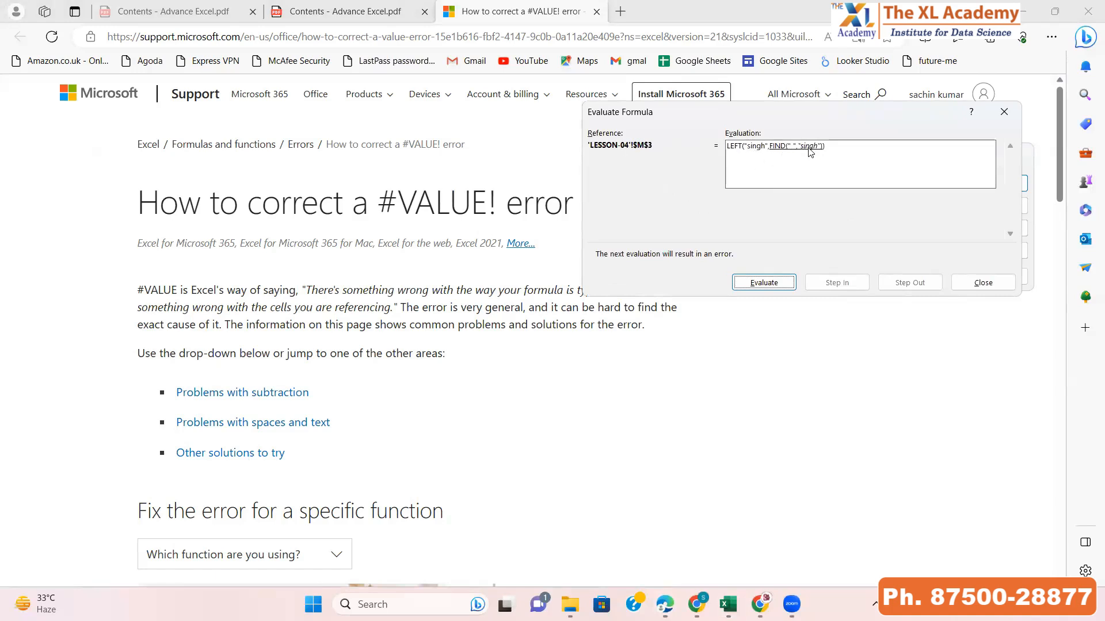
pyautogui.click(768, 283)
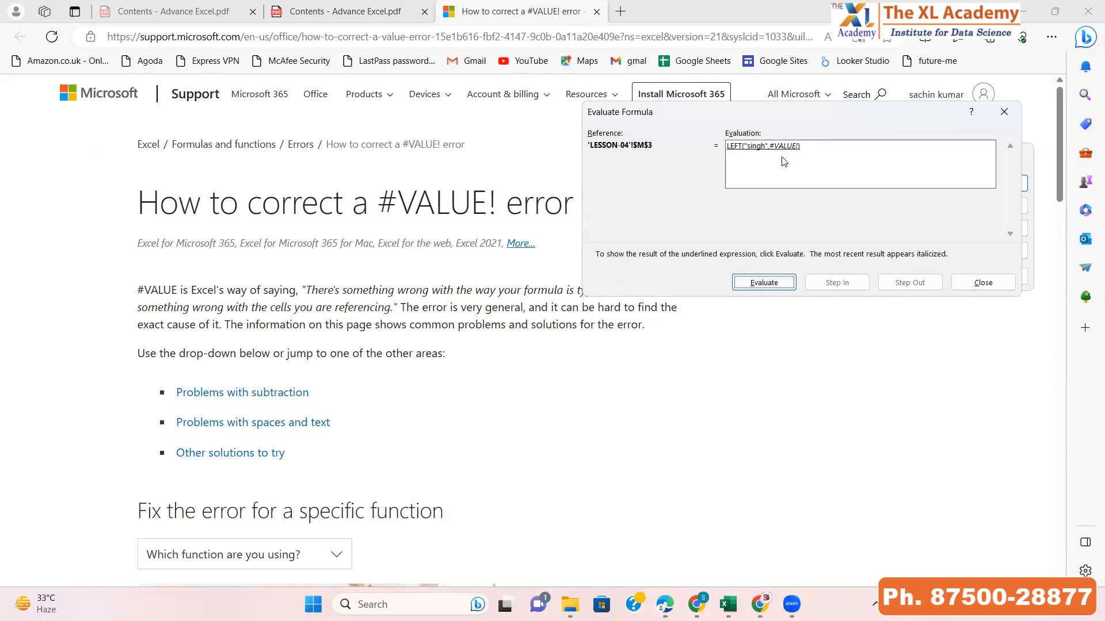
pyautogui.click(755, 282)
pyautogui.click(772, 282)
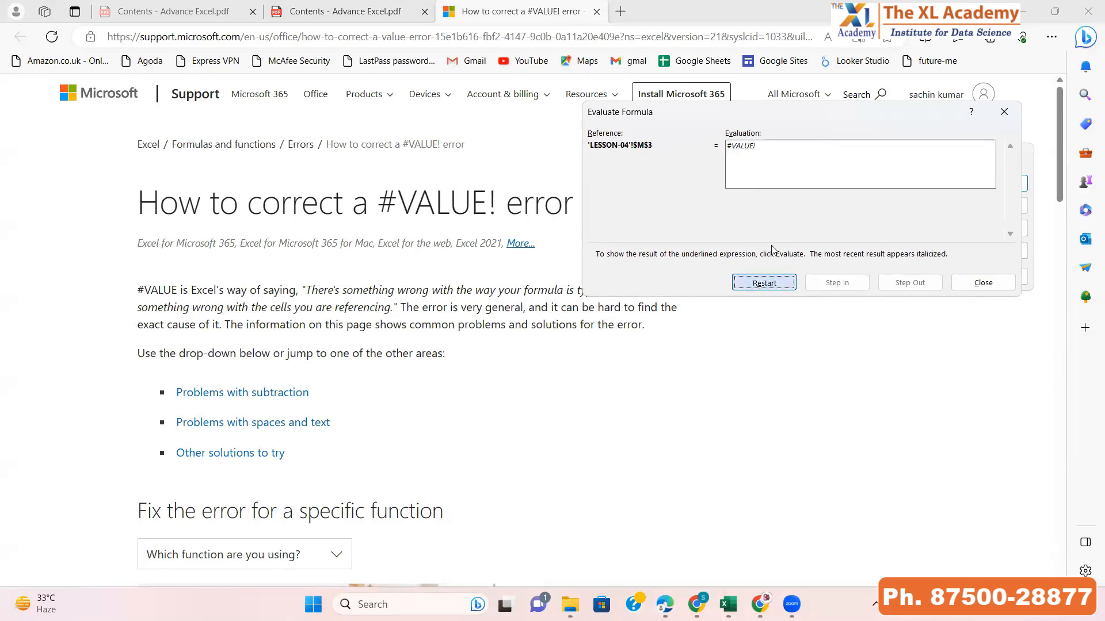
pyautogui.click(1003, 112)
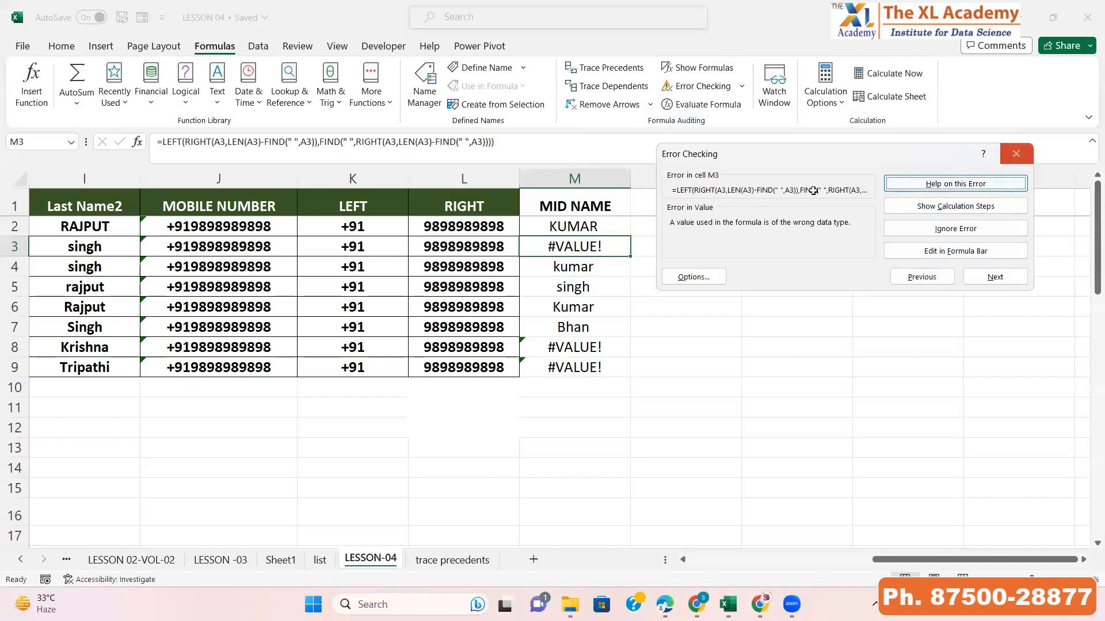
pyautogui.click(1016, 154)
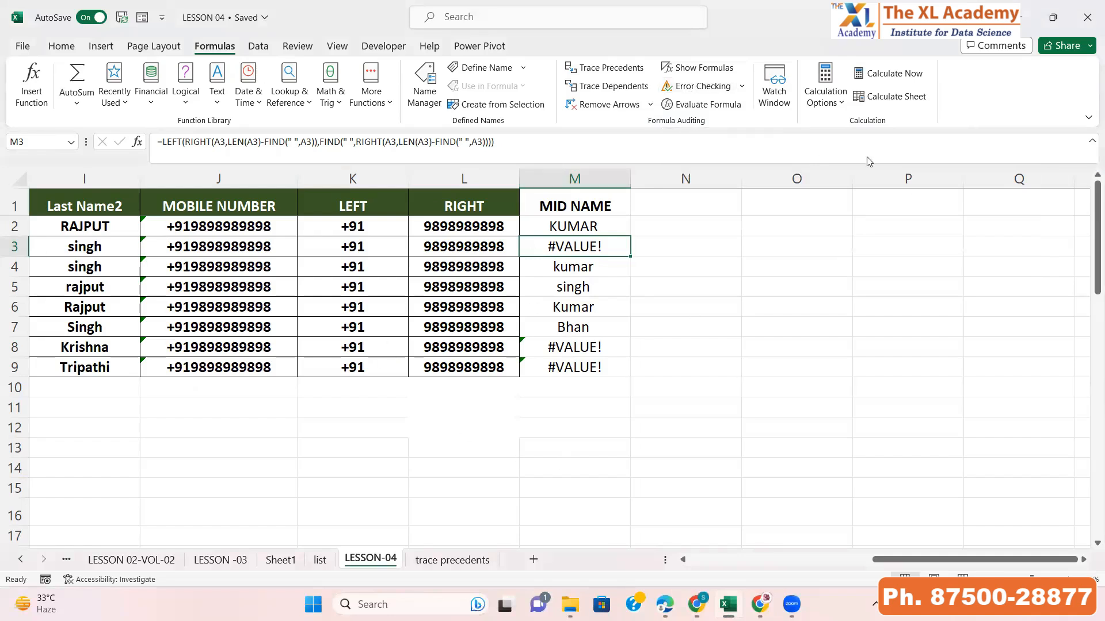
# Step: Go to the trace precedents sheet
pyautogui.click(570, 105)
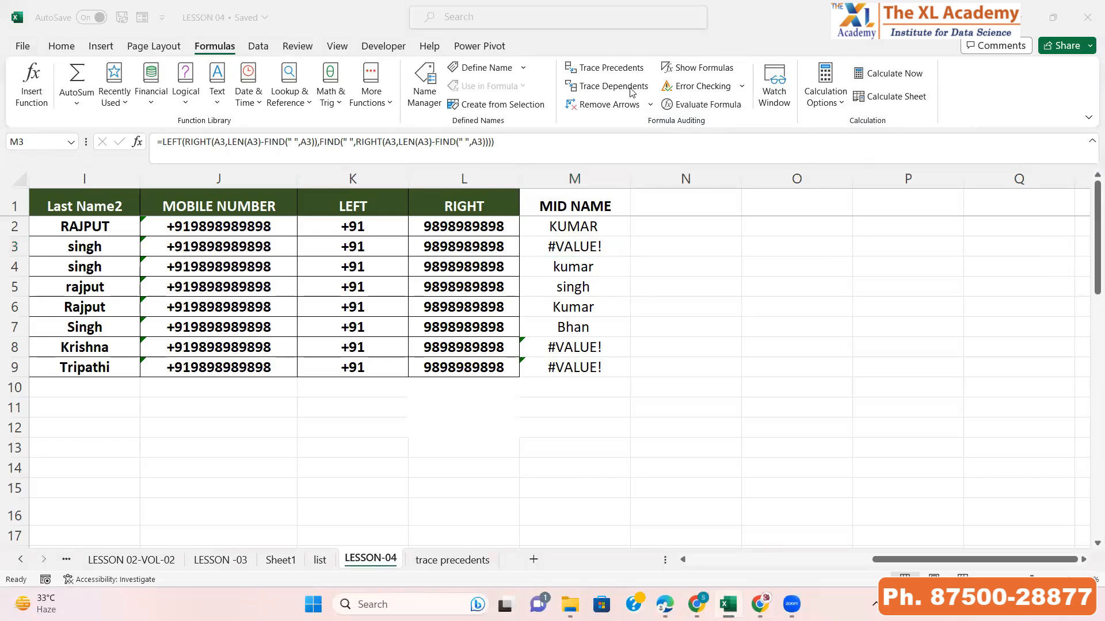
pyautogui.click(435, 559)
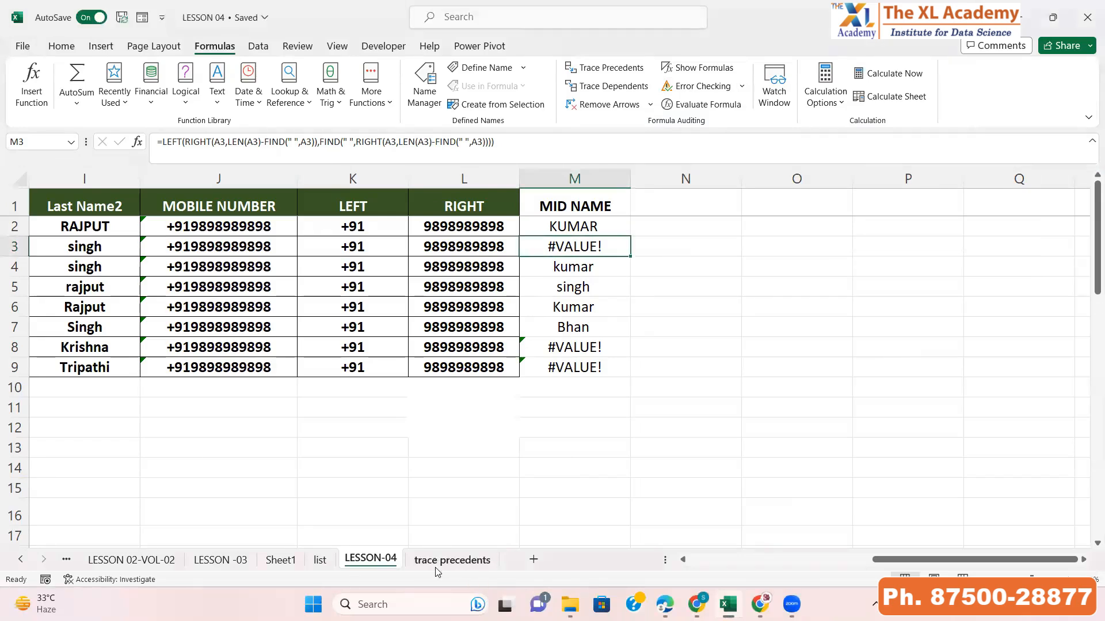
pyautogui.click(436, 563)
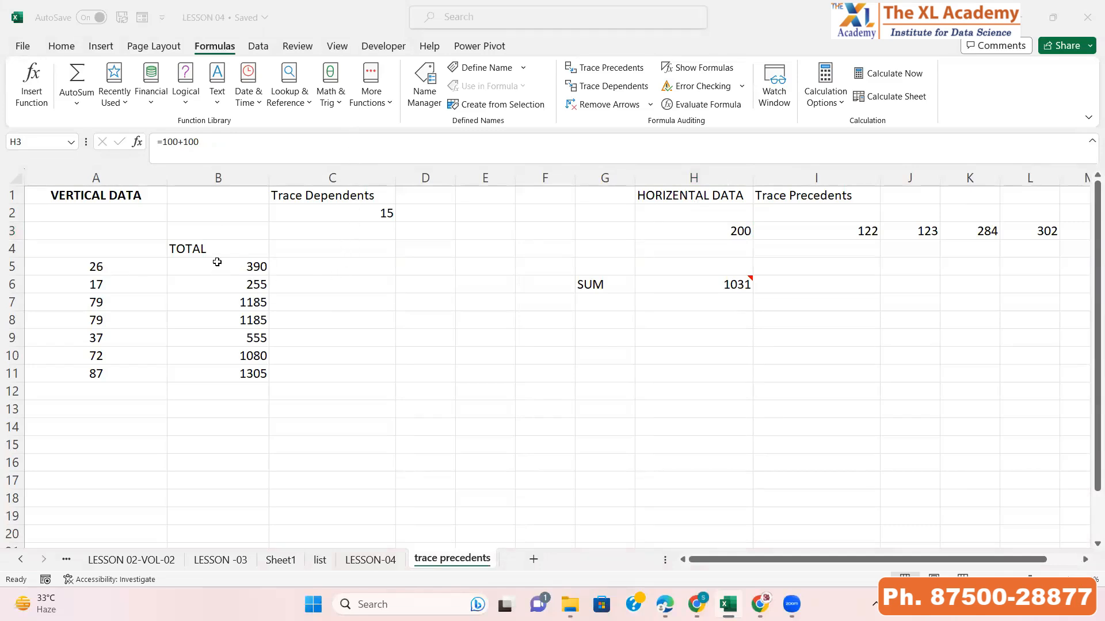
# Step: Examine the vertical data in A5:A11 and the cell references used by the TOTAL formula in B5
pyautogui.moveTo(81, 266); pyautogui.dragTo(99, 381)
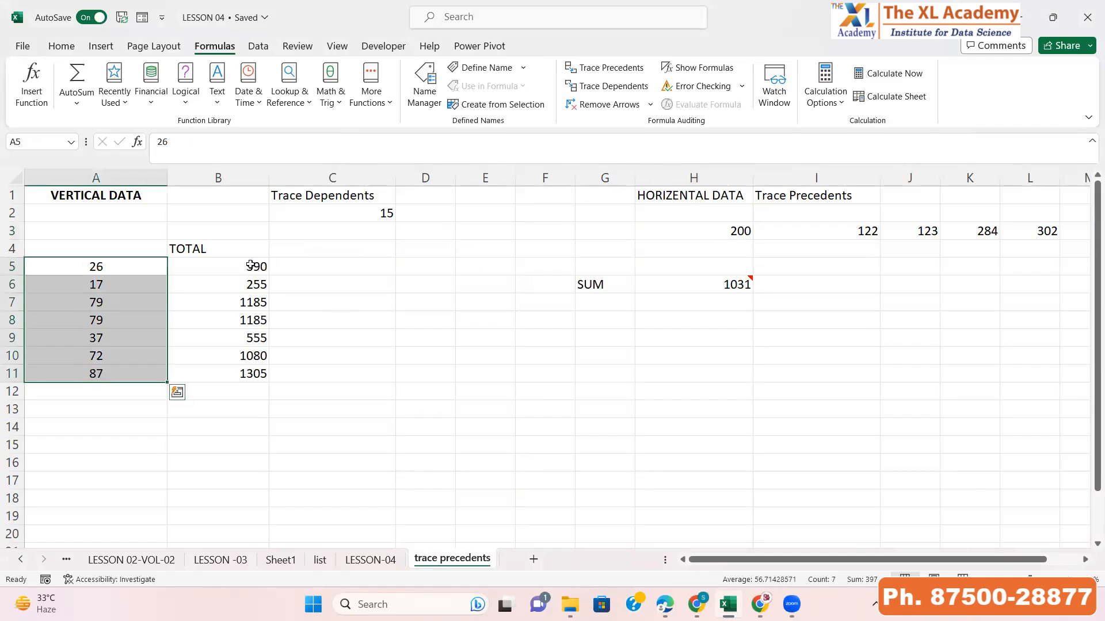
pyautogui.click(251, 264)
pyautogui.press('F2')
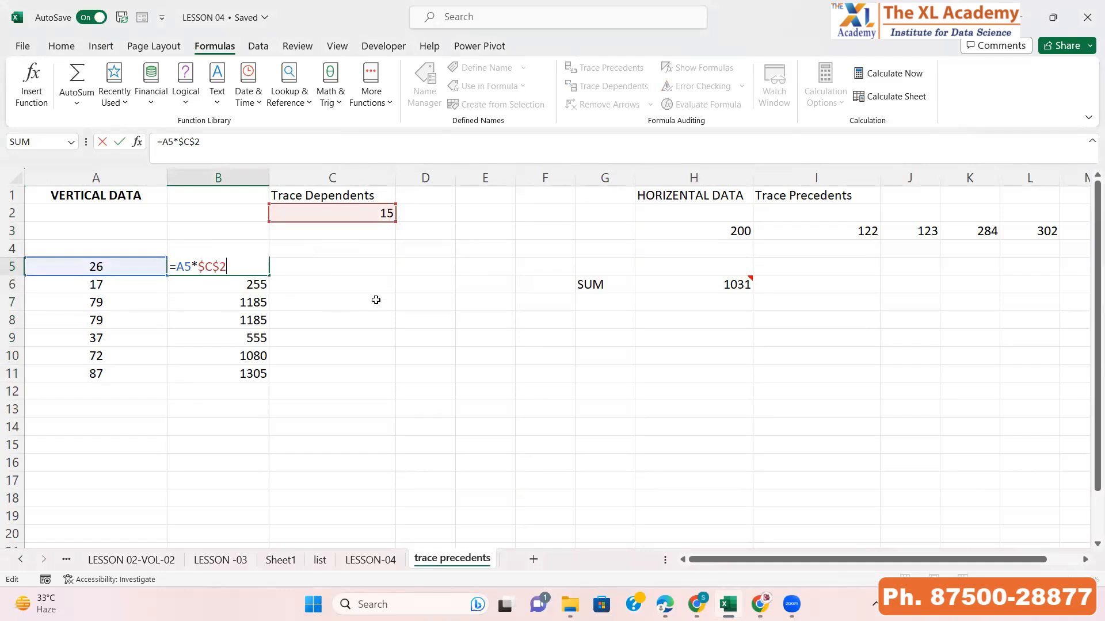
pyautogui.click(371, 269)
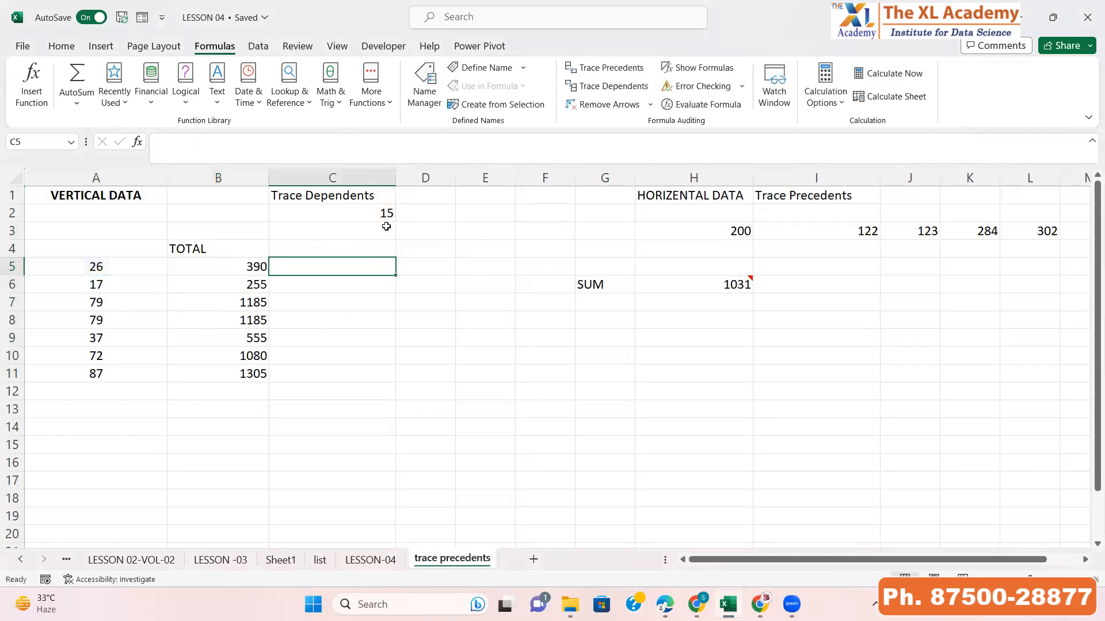
# Step: Trace the dependents of cell C2
pyautogui.click(386, 213)
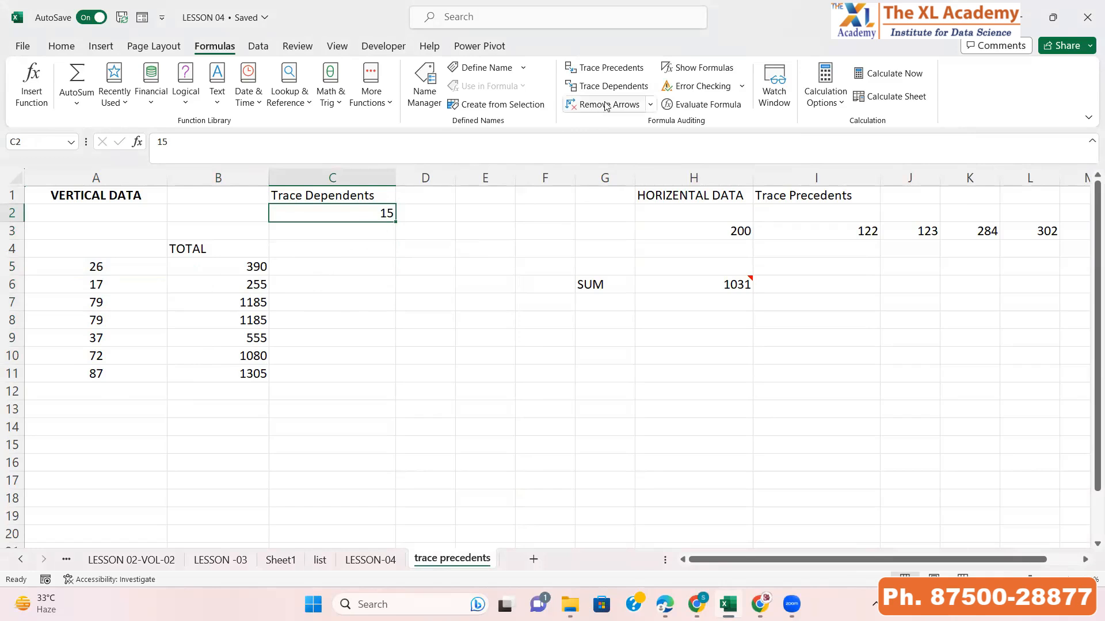
pyautogui.click(614, 88)
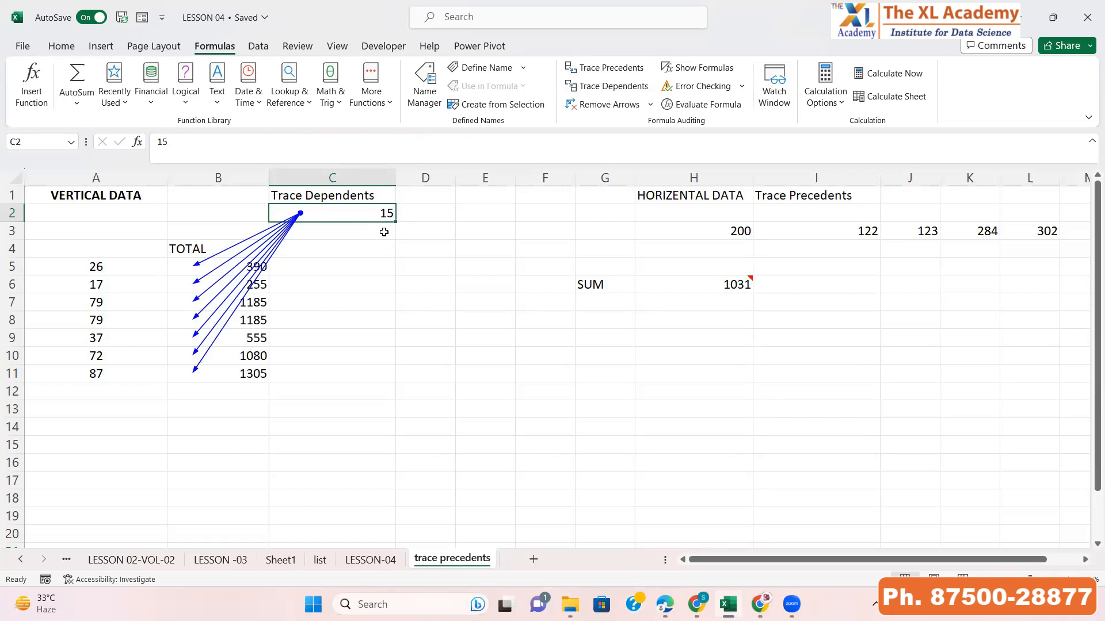
# Step: Test the effect of C2 on its dependents by clearing the cell and entering 15 again
pyautogui.press('Delete')
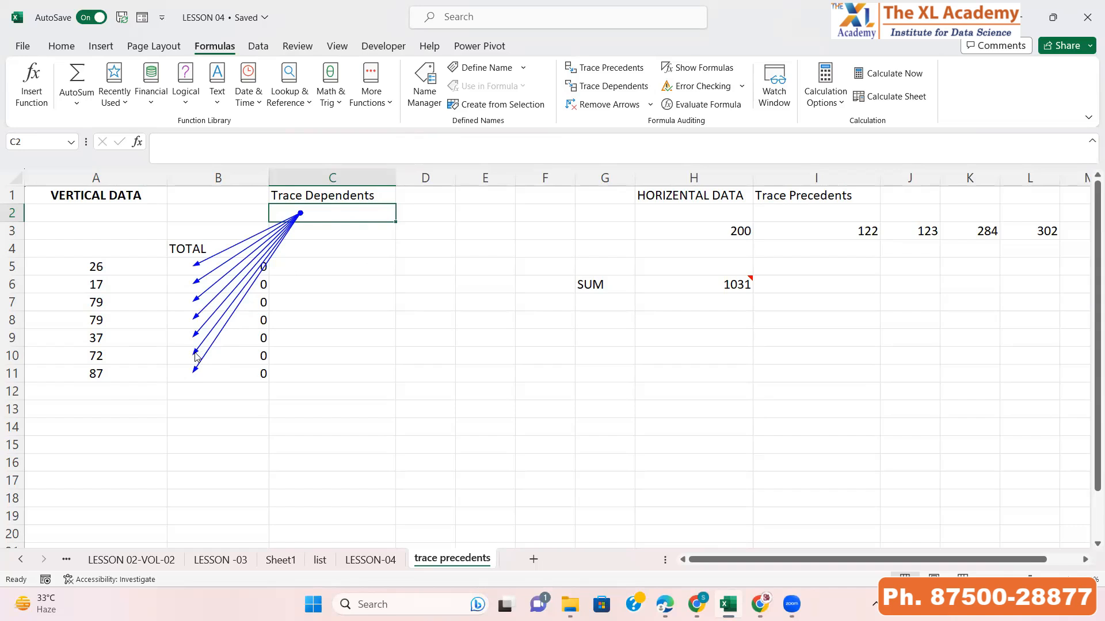
pyautogui.write('15')
pyautogui.hotkey('ctrl', 'Return')
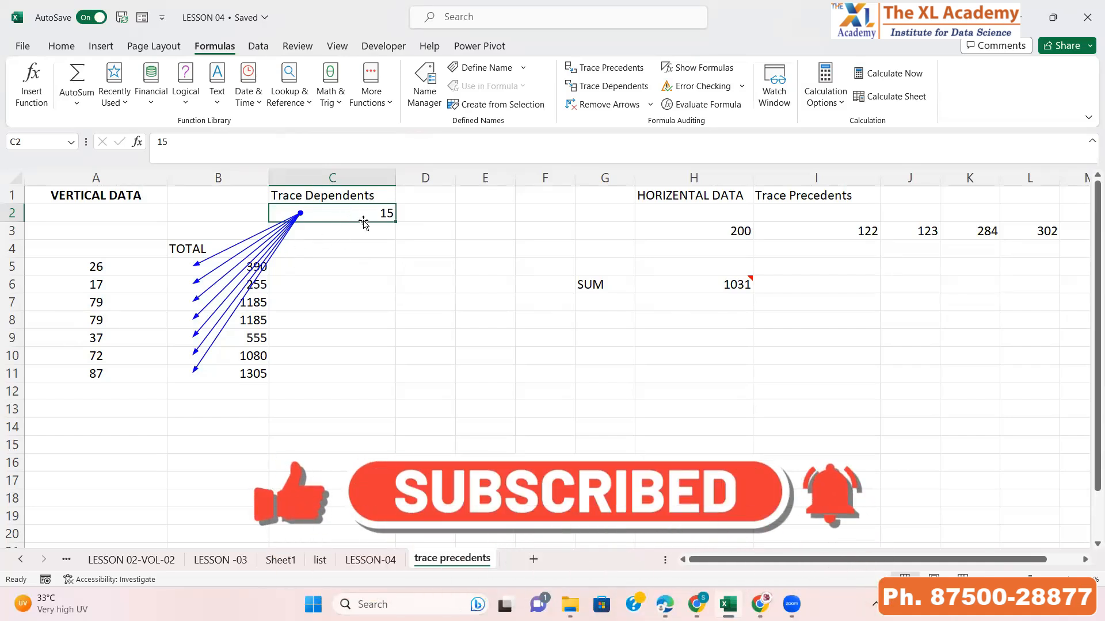
# Step: Examine which cells the SUM formula in H6 references, leaving the formula unedited
pyautogui.click(727, 284)
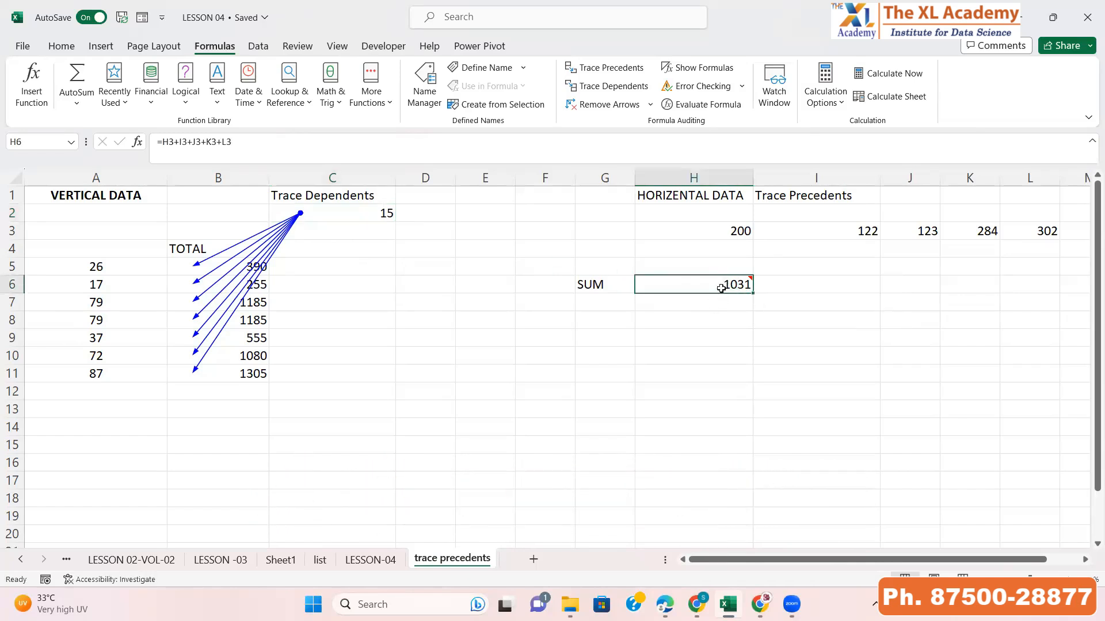
pyautogui.doubleClick(721, 286)
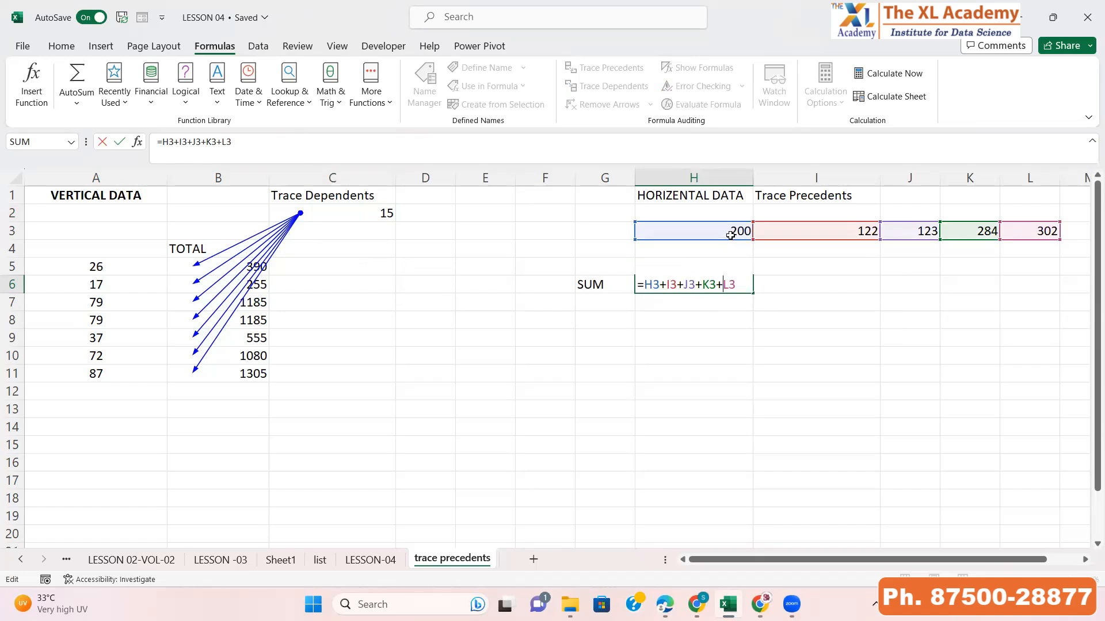
pyautogui.click(619, 298)
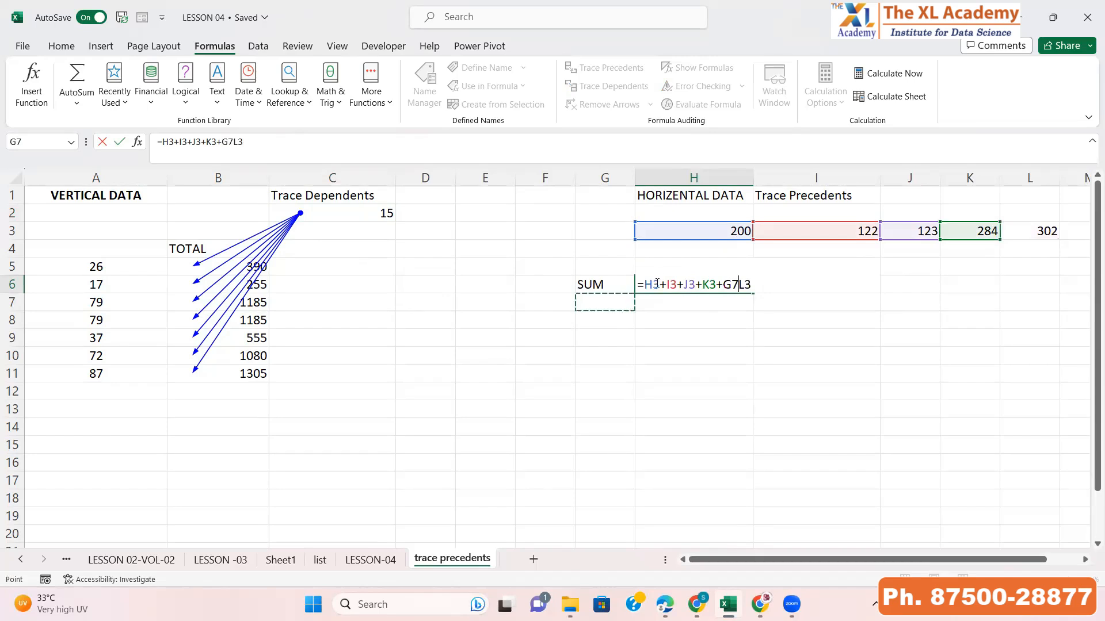
pyautogui.press('Escape')
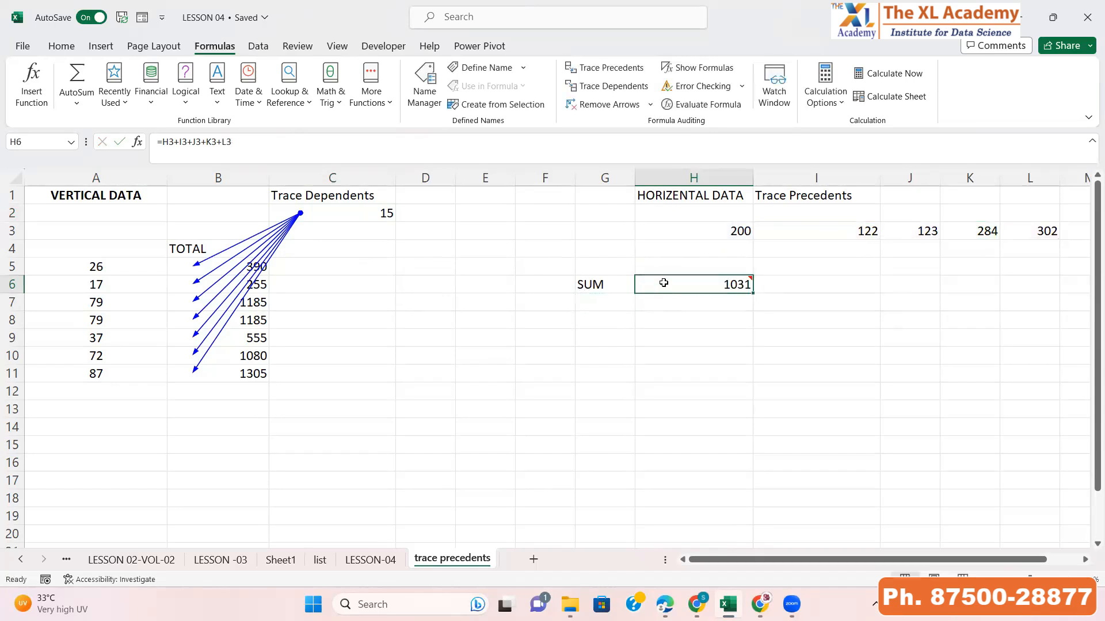
# Step: Trace the precedents of the SUM cell H6, view its note, and select the first precedent, H3
pyautogui.click(612, 68)
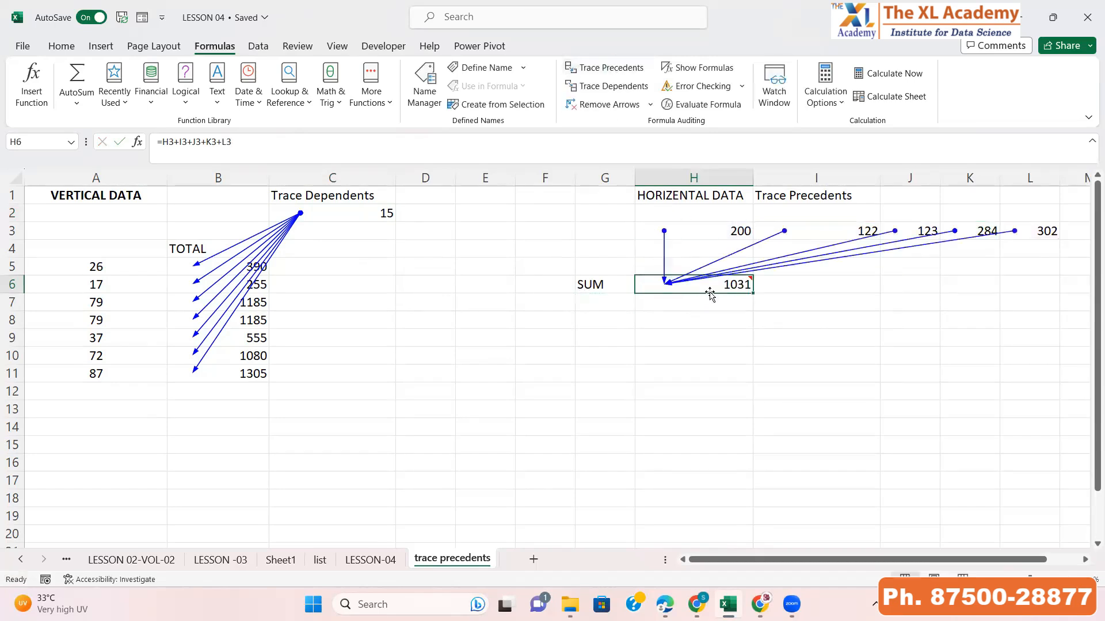
pyautogui.moveTo(710, 295)
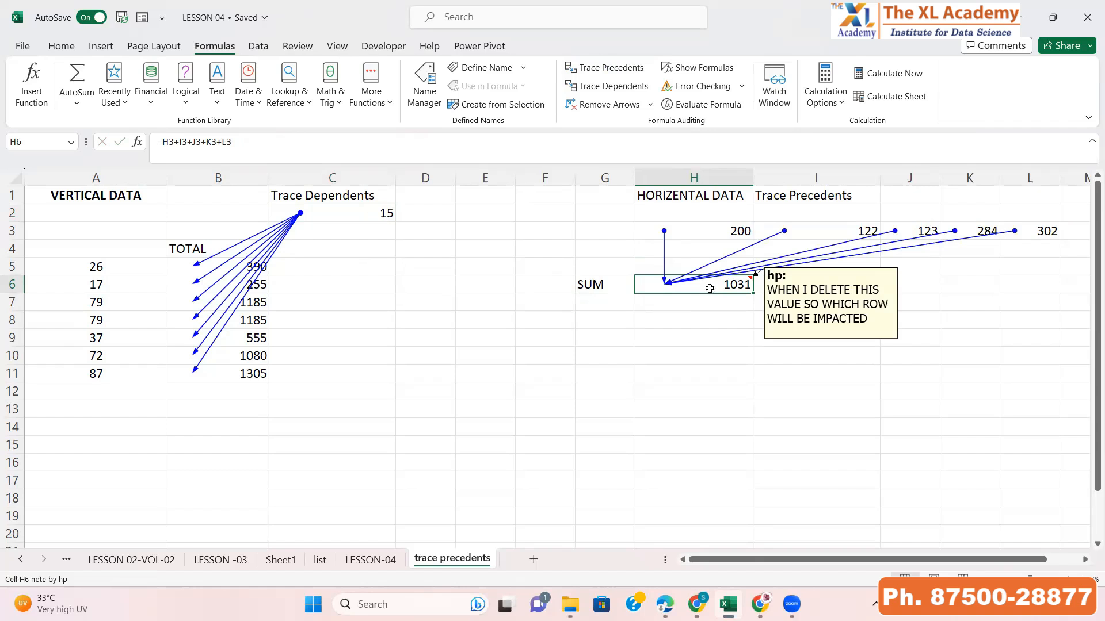
pyautogui.doubleClick(710, 288)
pyautogui.moveTo(727, 289)
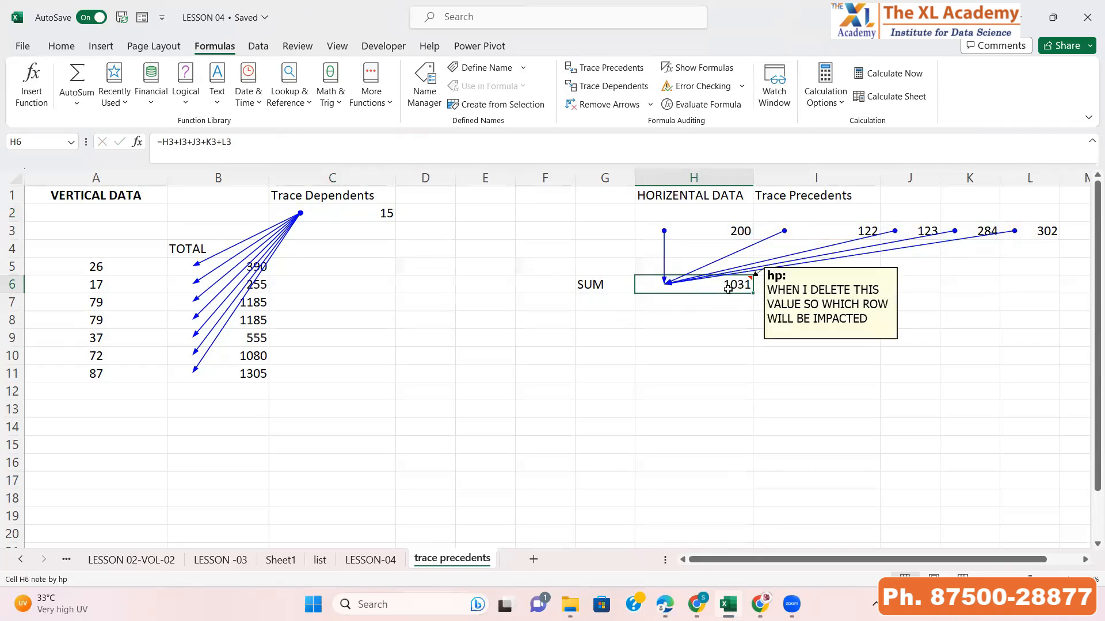
pyautogui.click(726, 237)
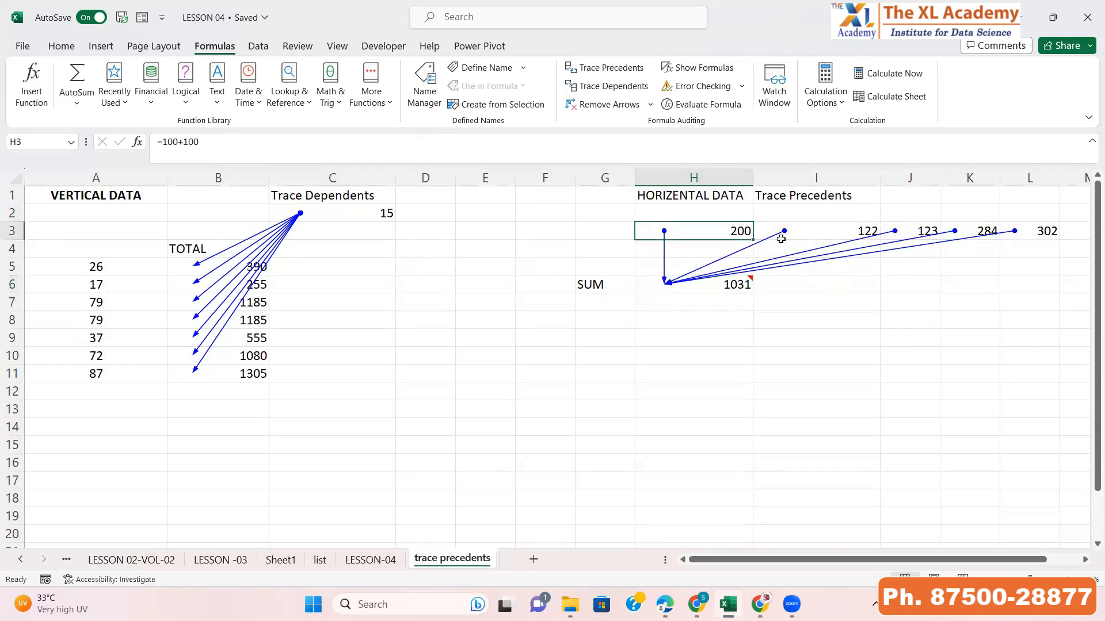
# Step: Inspect the precedent cell I3, the source cell C2 and the SUM formula in H6
pyautogui.click(827, 236)
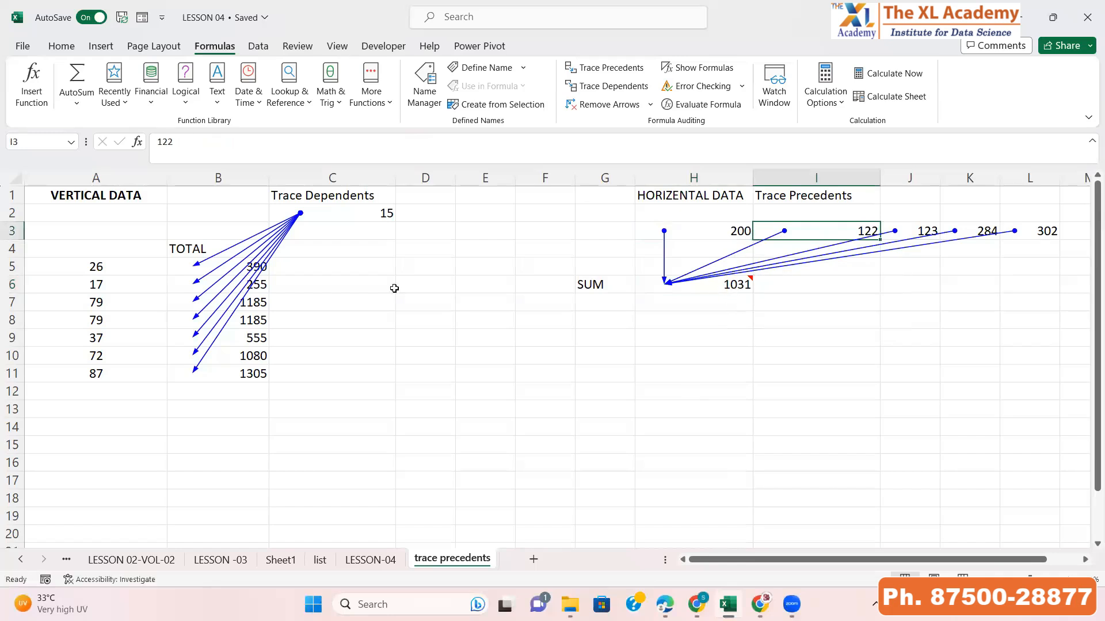
pyautogui.click(364, 212)
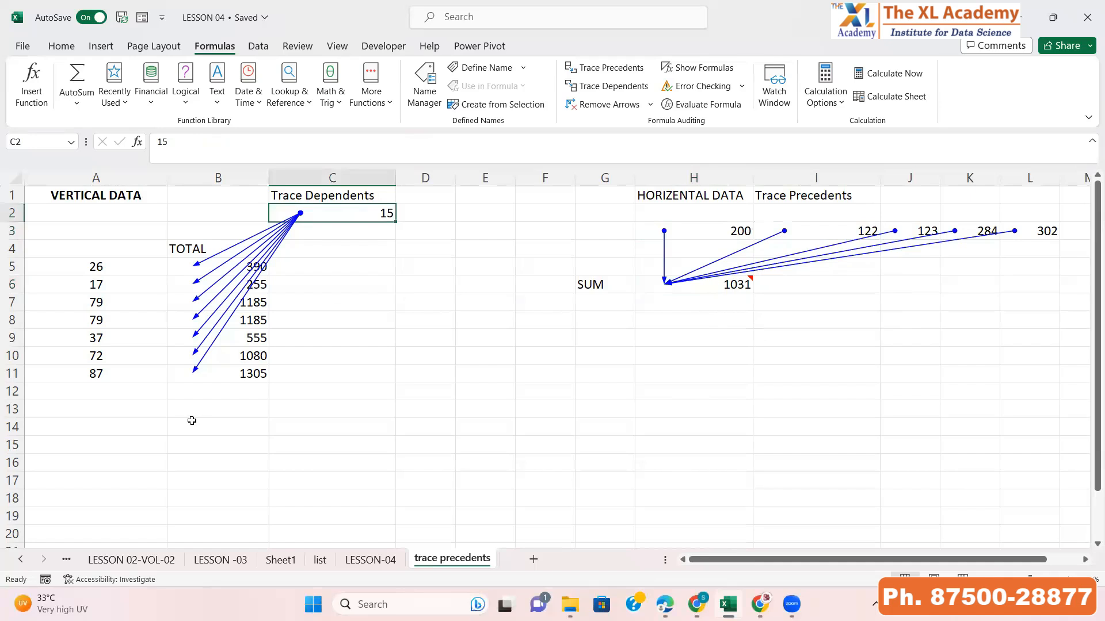
pyautogui.click(727, 286)
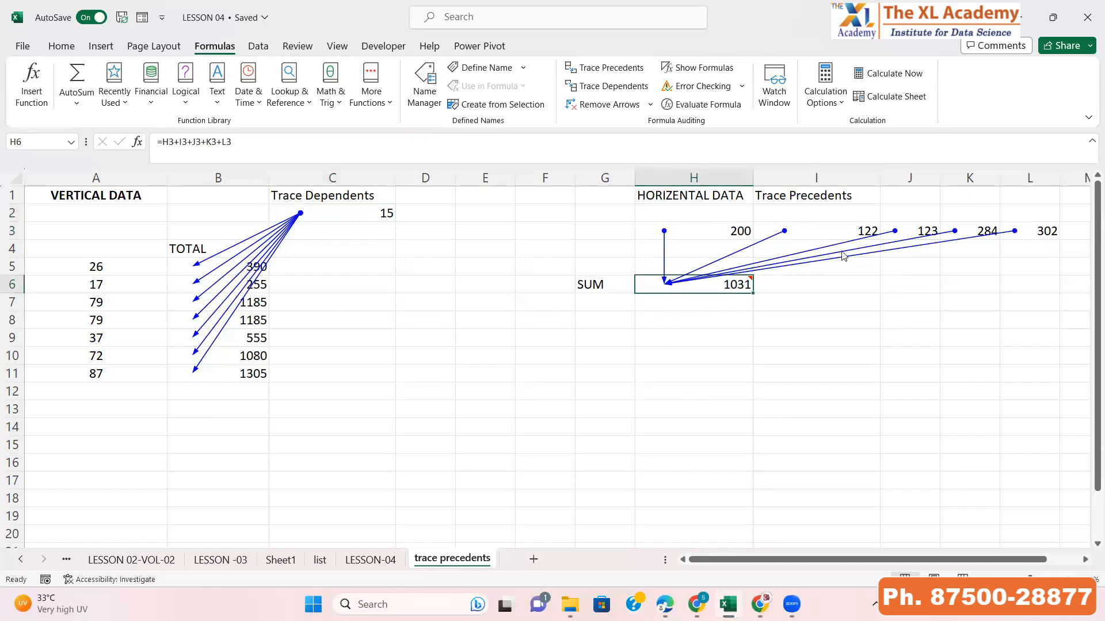
# Step: Test how H3 affects the SUM cell by clearing H3, and undo the deletion
pyautogui.click(728, 230)
pyautogui.press('Delete')
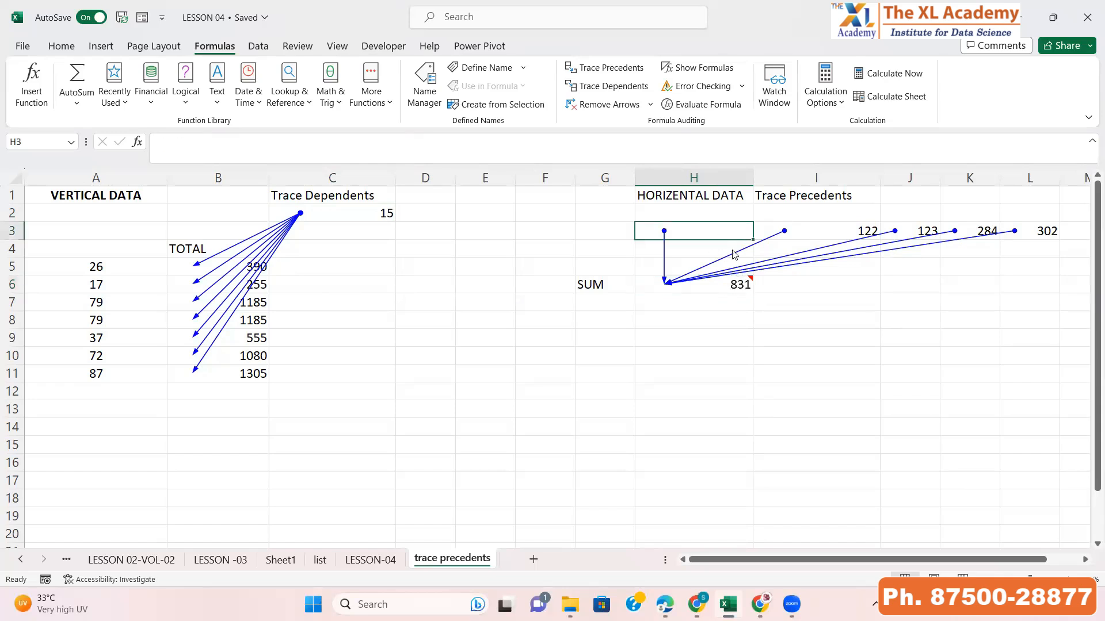
pyautogui.moveTo(745, 292)
pyautogui.hotkey('ctrl', 'z')
pyautogui.click(358, 216)
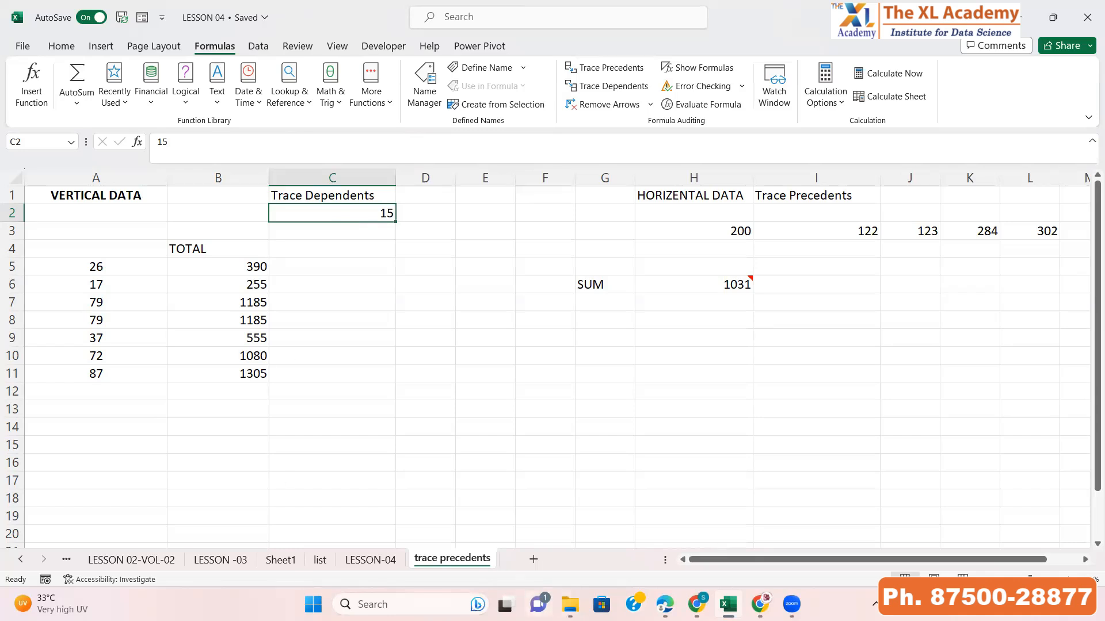
# Step: Switch to the Advance Excel contents PDF in Edge to review the Day 4 topics, and return to the LESSON 04 workbook in Excel
pyautogui.hotkey('alt', 'Tab')
pyautogui.hotkey('alt', 'Tab')
pyautogui.hotkey('alt', 'Tab')
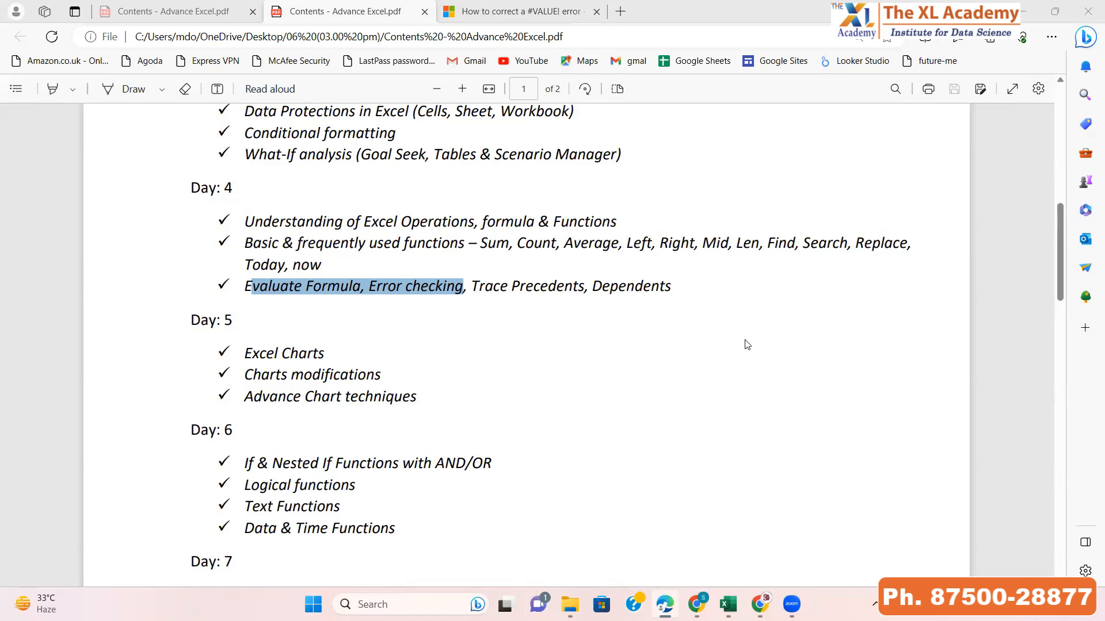
pyautogui.hotkey('alt', 'Tab')
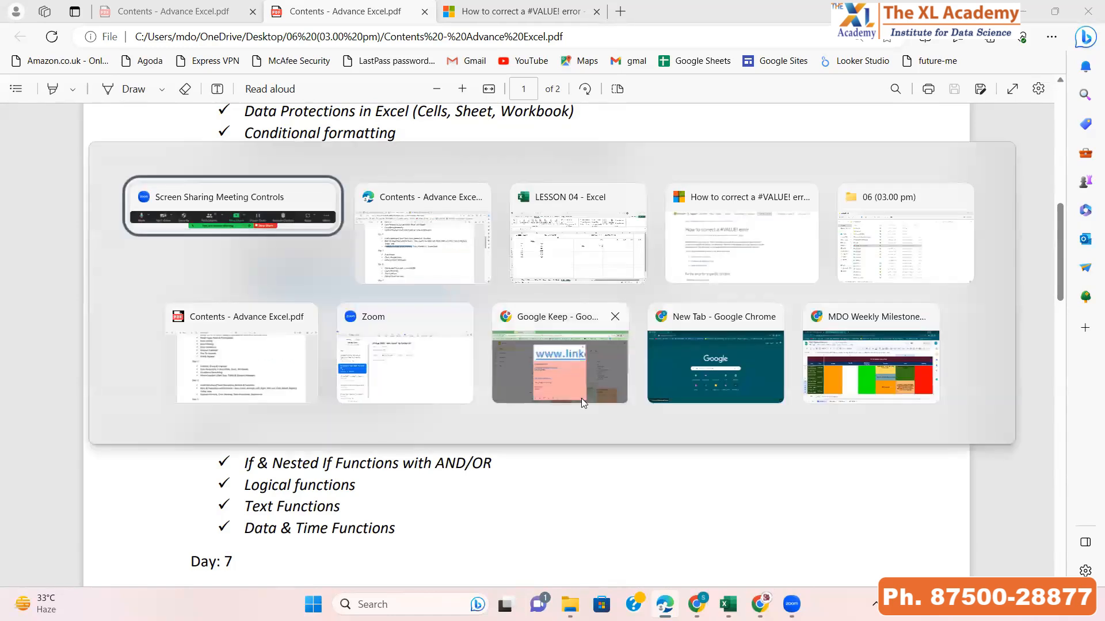
pyautogui.click(582, 241)
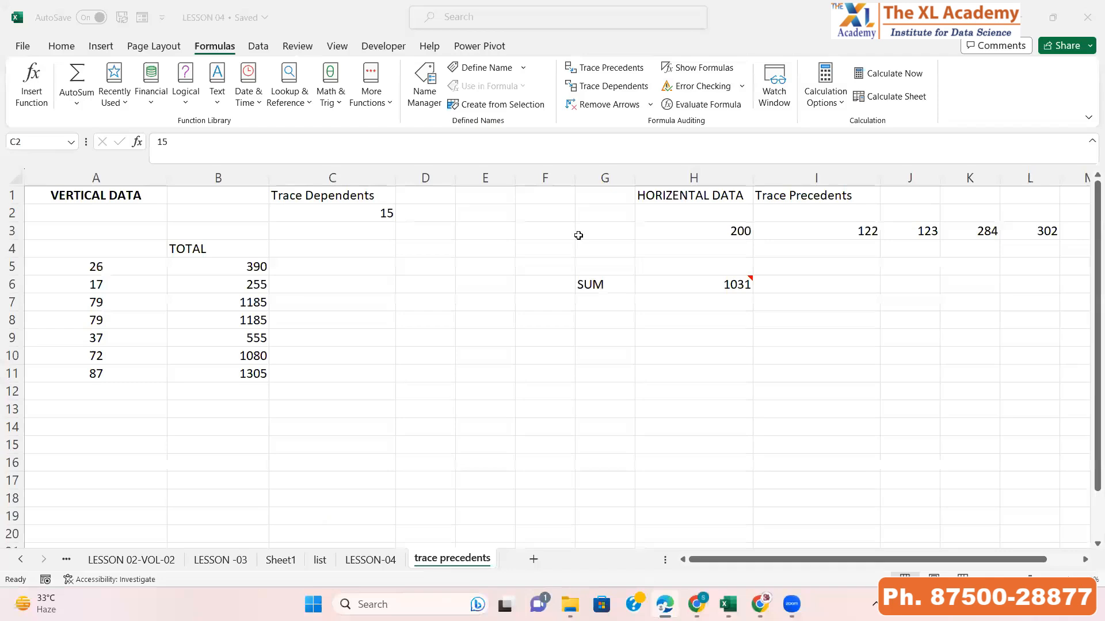
pyautogui.click(296, 304)
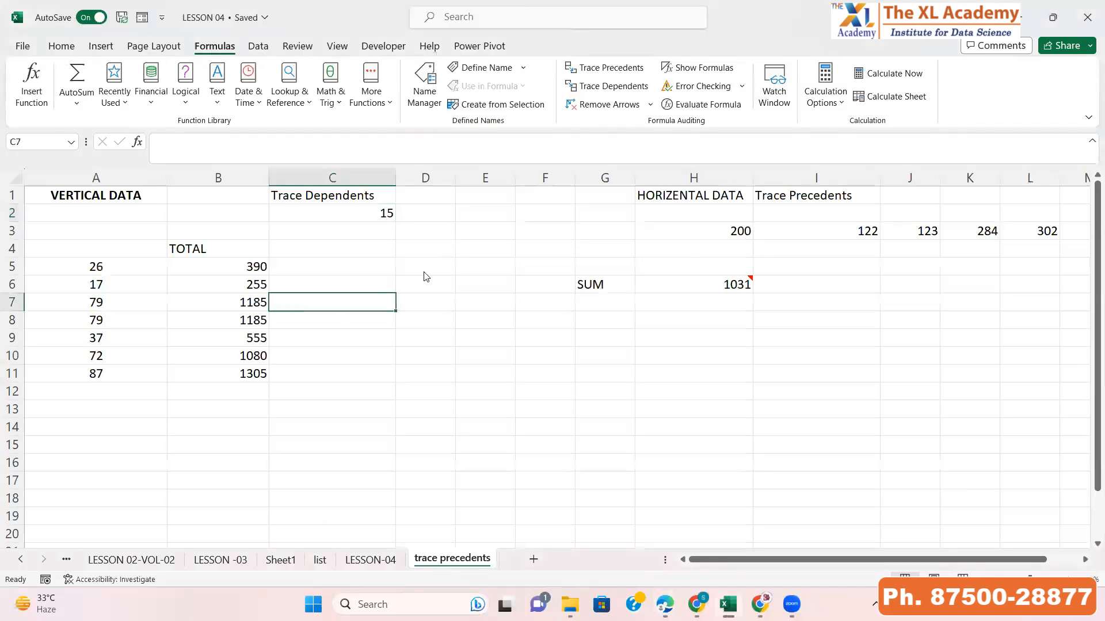
pyautogui.click(254, 392)
# Step: Go to the LESSON-04 sheet and select the empty cell A53 below the sample name in A50
pyautogui.click(371, 560)
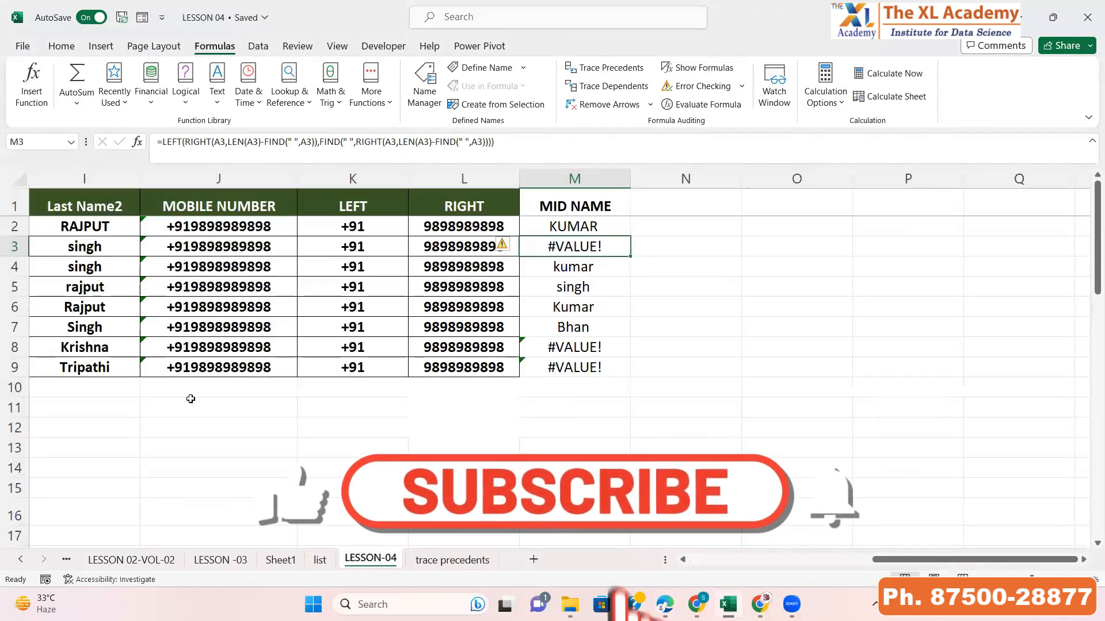
pyautogui.press('Home')
pyautogui.scroll(-12, 191, 398)
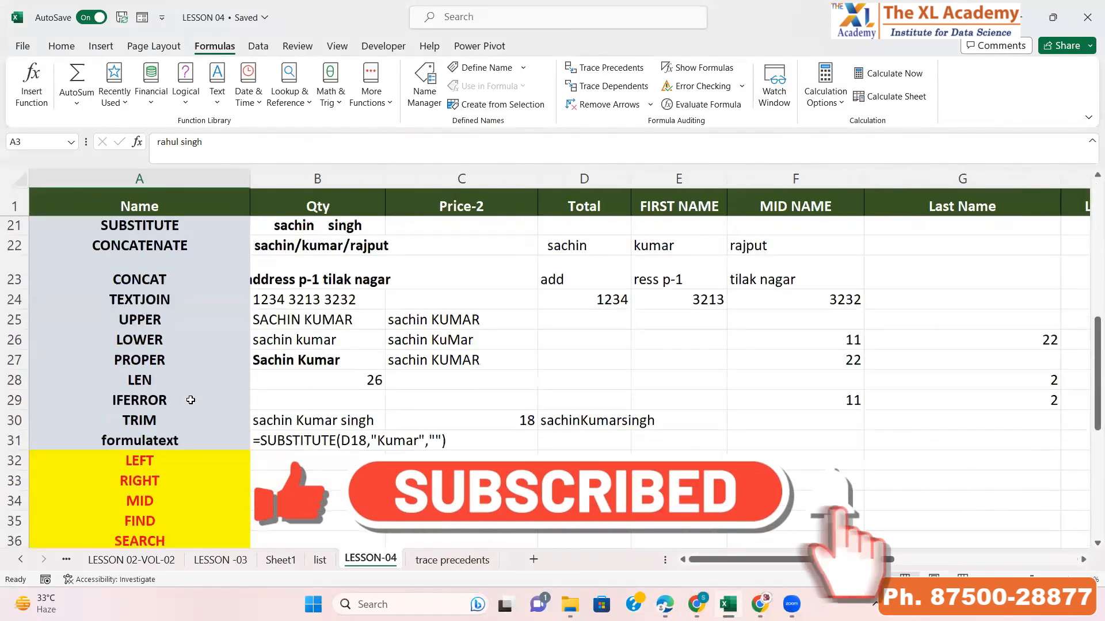
pyautogui.scroll(-3, 190, 399)
pyautogui.click(140, 347)
pyautogui.press('Up')
pyautogui.press('Up')
pyautogui.press('Down')
pyautogui.press('Down')
# Step: Enter the formula =REPLACE(A50,8,5,"") in A53 to remove the middle name
pyautogui.write('=')
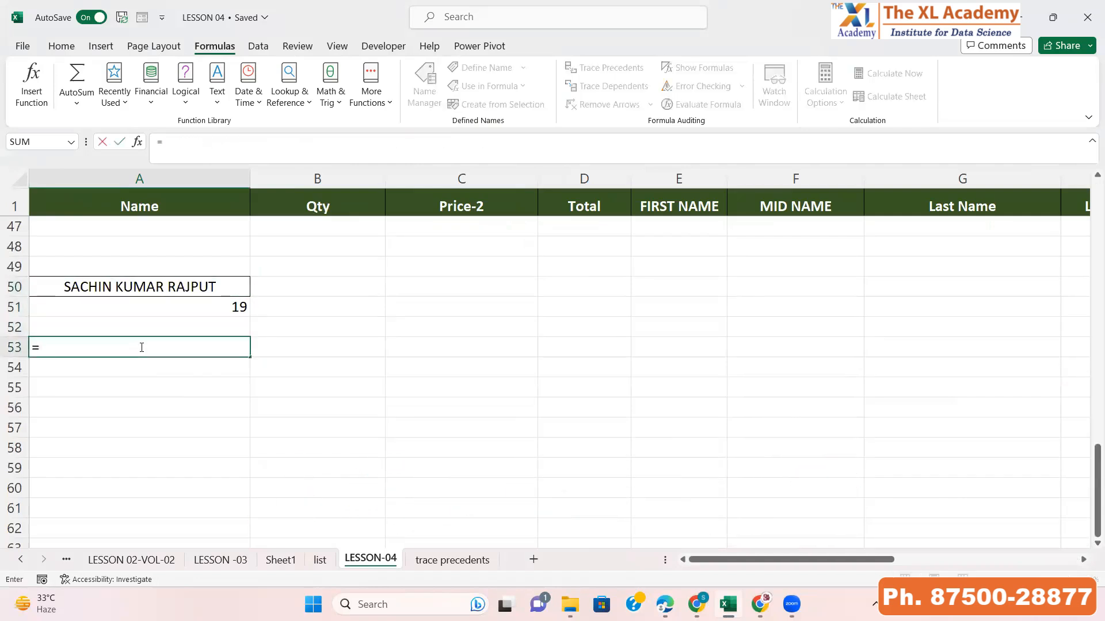
pyautogui.write('REPLACE(')
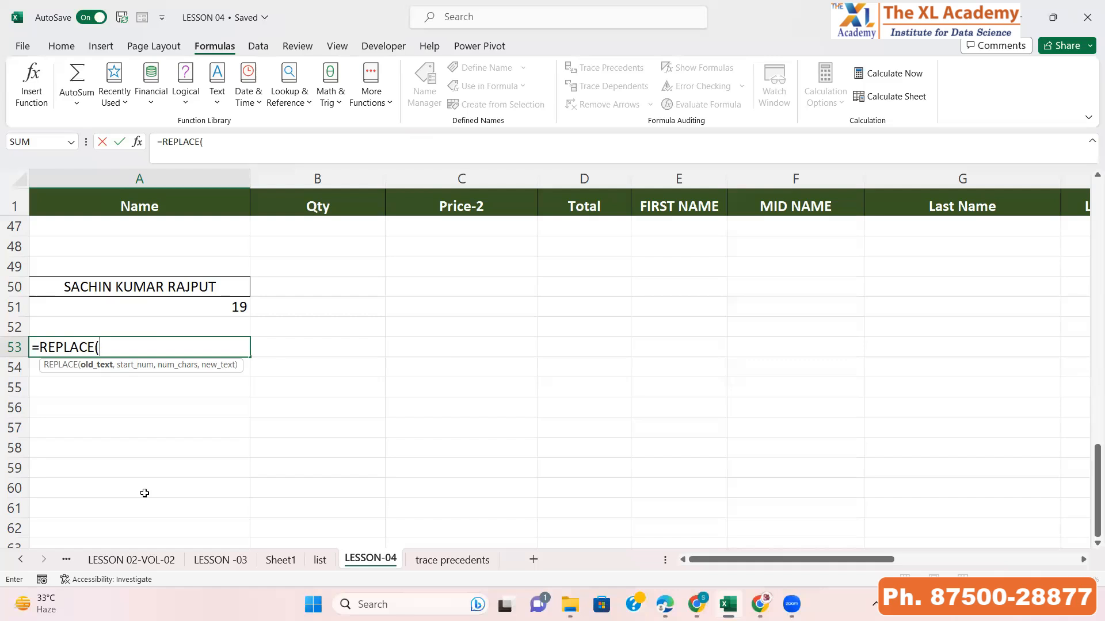
pyautogui.press('Up')
pyautogui.press('Up')
pyautogui.press('Up')
pyautogui.write(',')
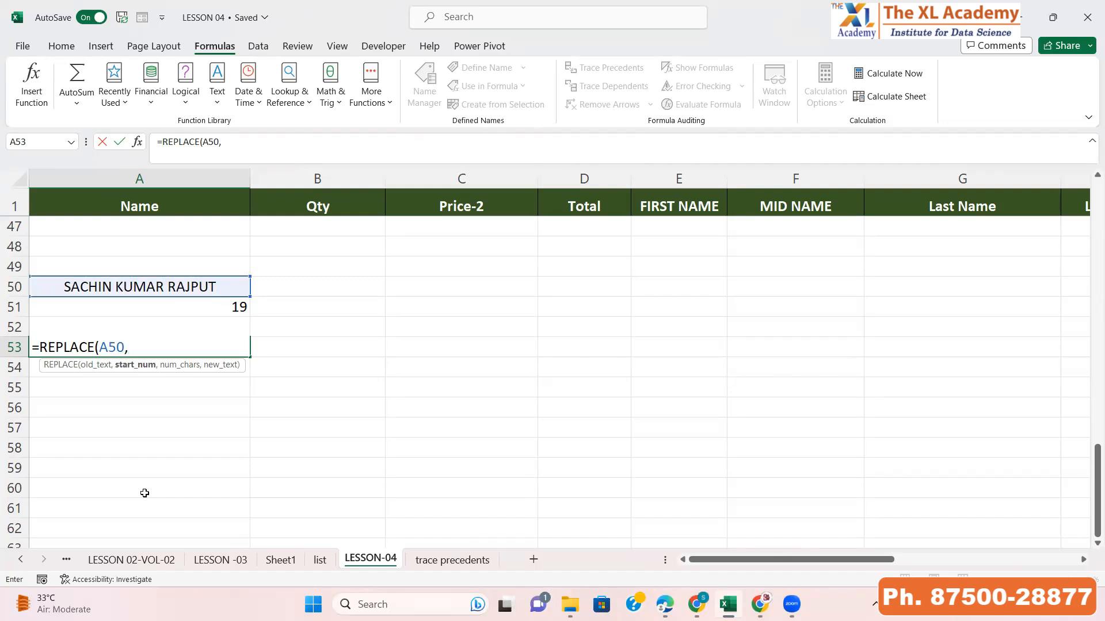
pyautogui.write('8,5')
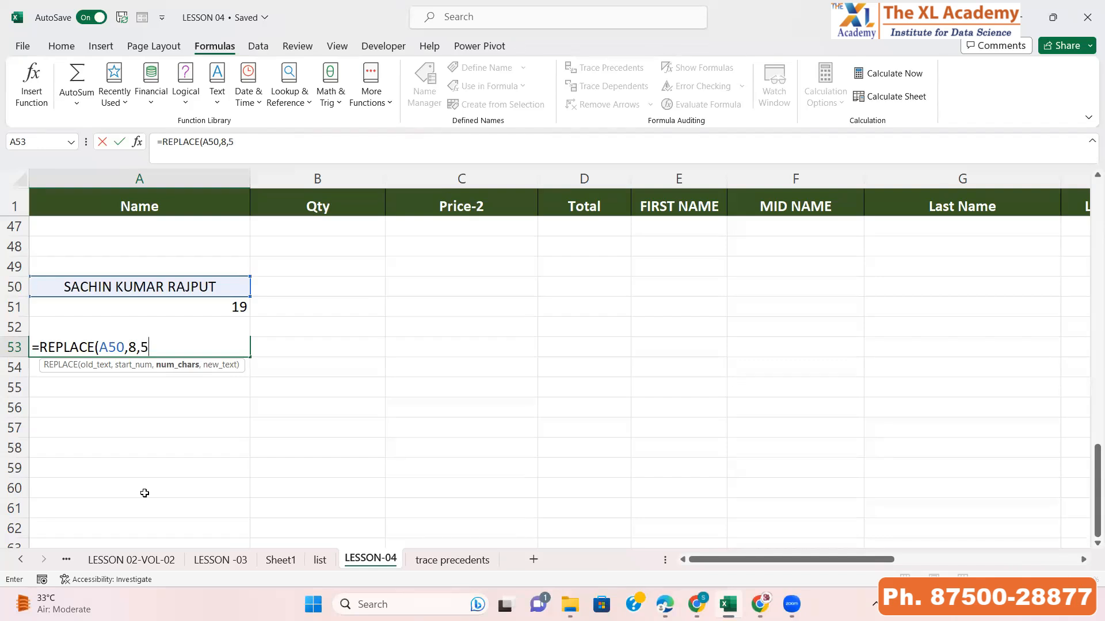
pyautogui.write(',"")')
pyautogui.press('Return')
pyautogui.press('Up')
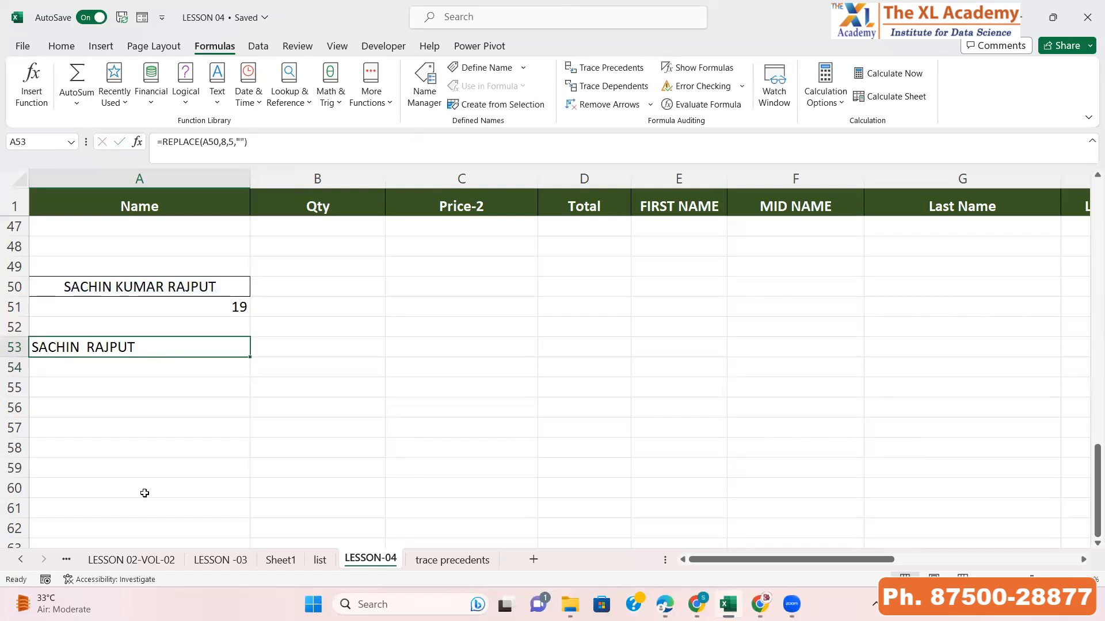
# Step: Edit the REPLACE formula in A53 to use a new middle name as the replacement text
pyautogui.press('F2')
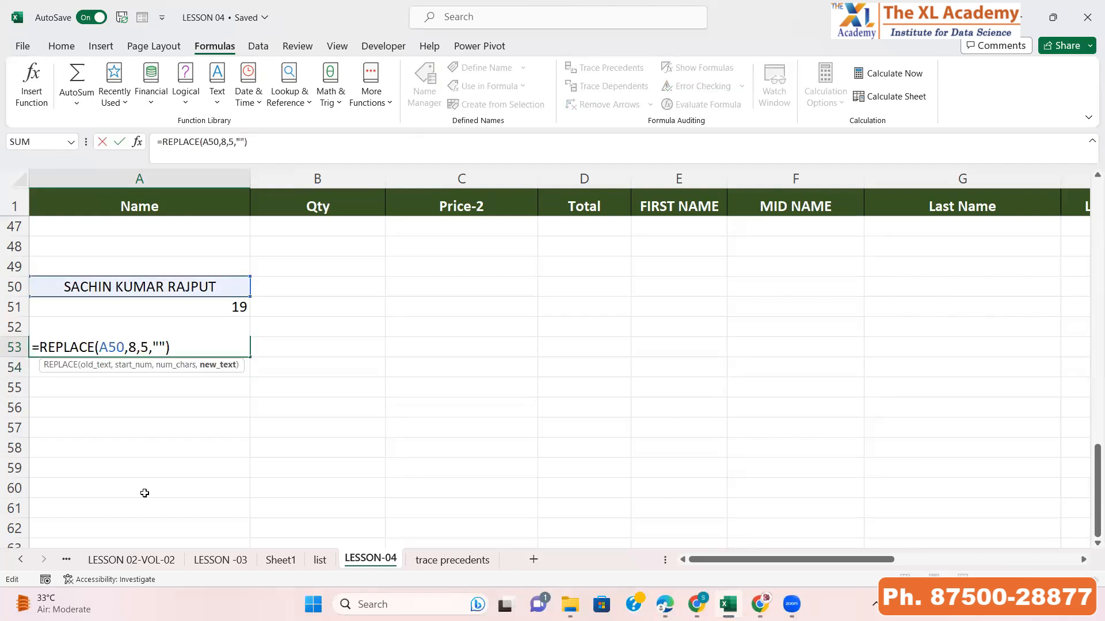
pyautogui.write('SINGH')
pyautogui.press('Return')
pyautogui.press('Up')
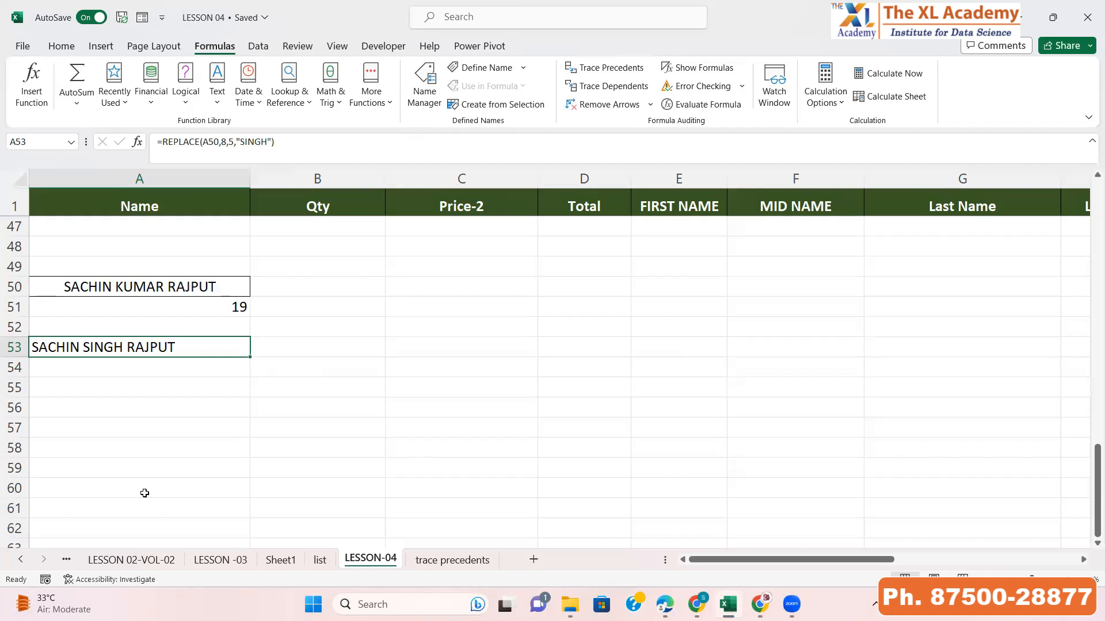
# Step: Enter a SUBSTITUTE formula in A54 that replaces the middle name in A50 with empty text
pyautogui.press('Down')
pyautogui.write('=SUB')
pyautogui.press('Tab')
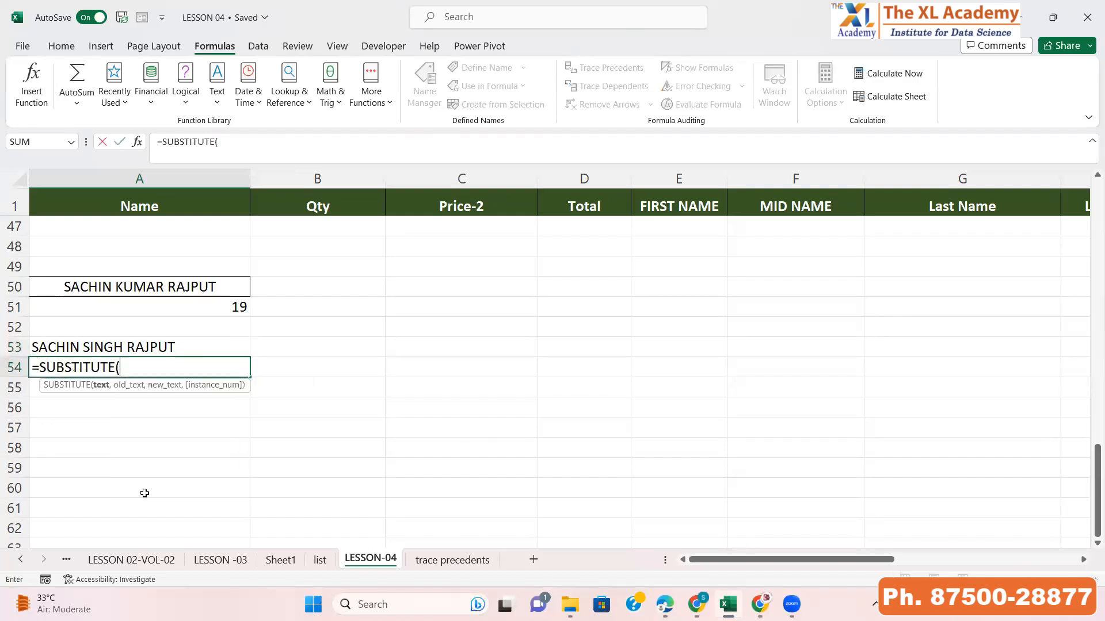
pyautogui.press('Up')
pyautogui.press('Up')
pyautogui.press('Up')
pyautogui.write(',')
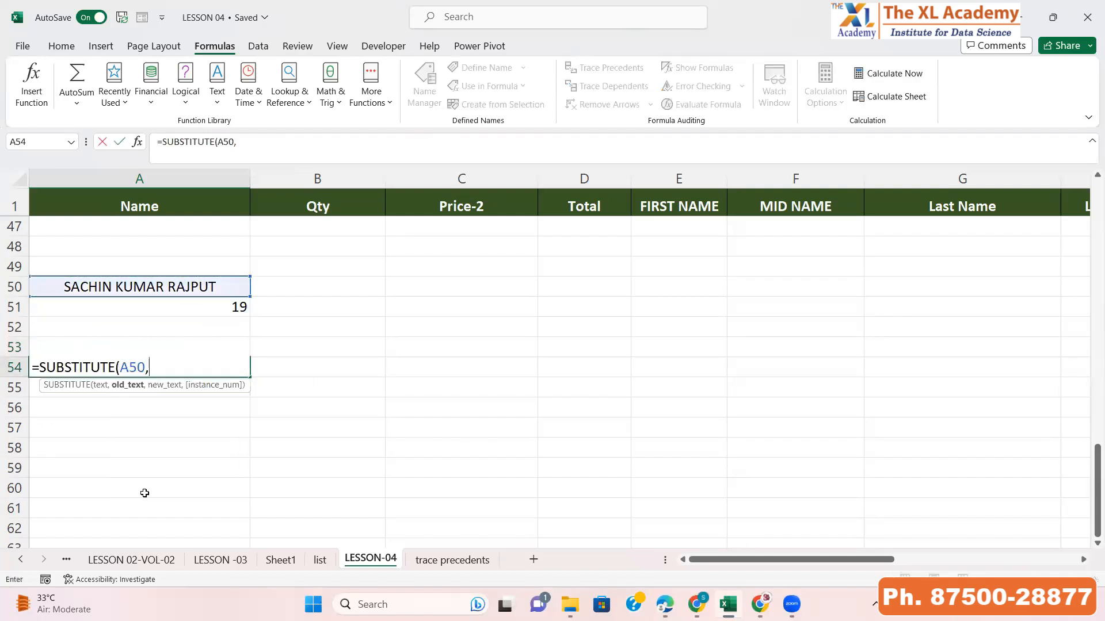
pyautogui.write('"KUMAR",""')
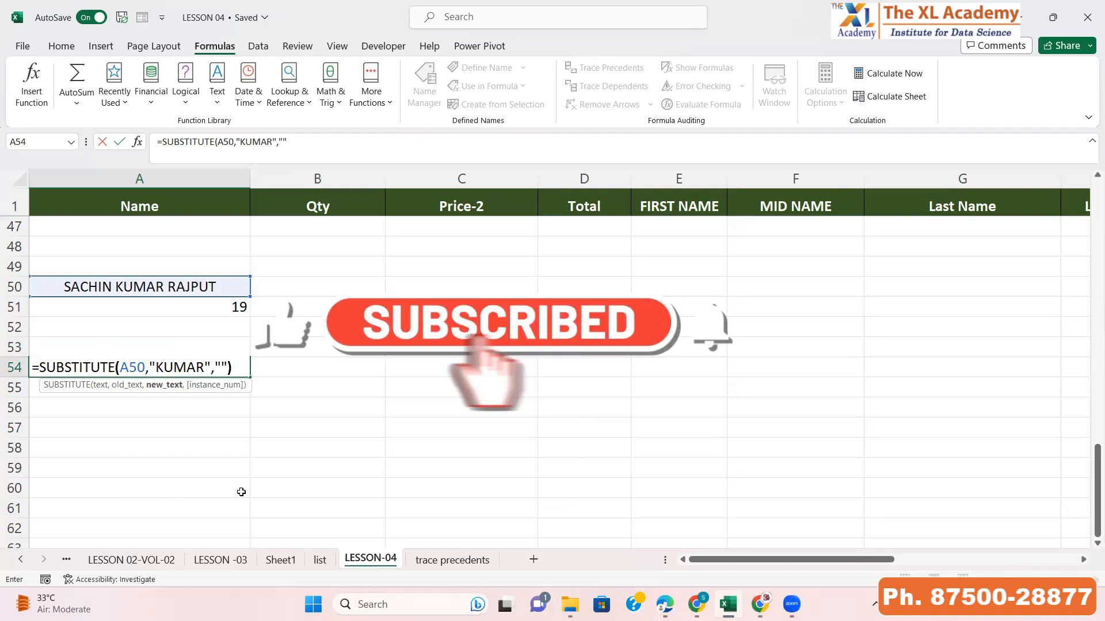
pyautogui.write(')')
pyautogui.hotkey('ctrl', 'Return')
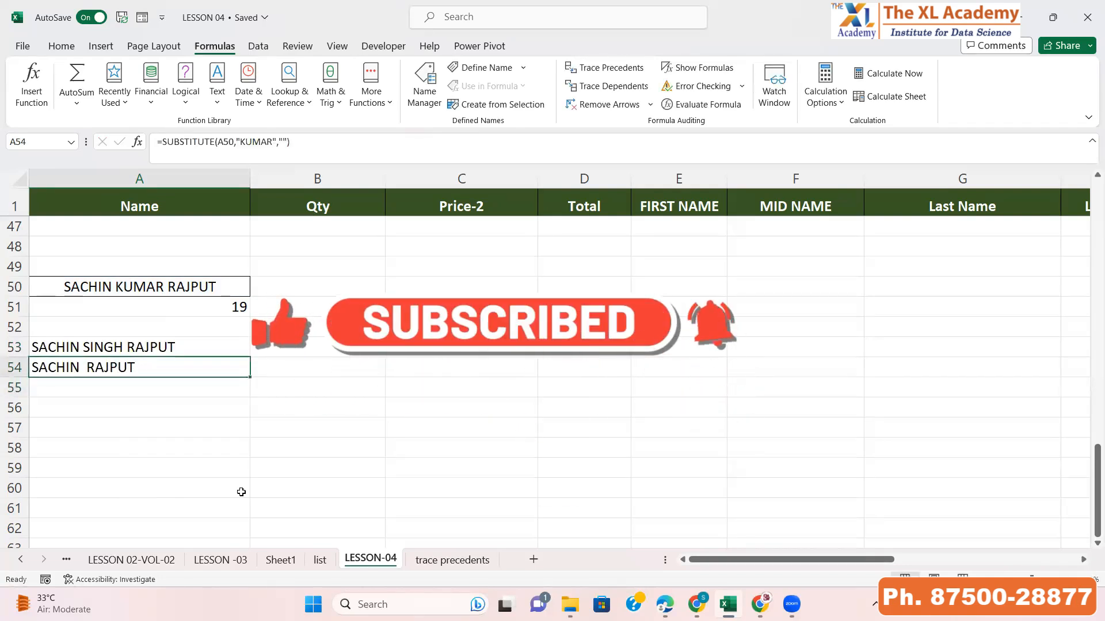